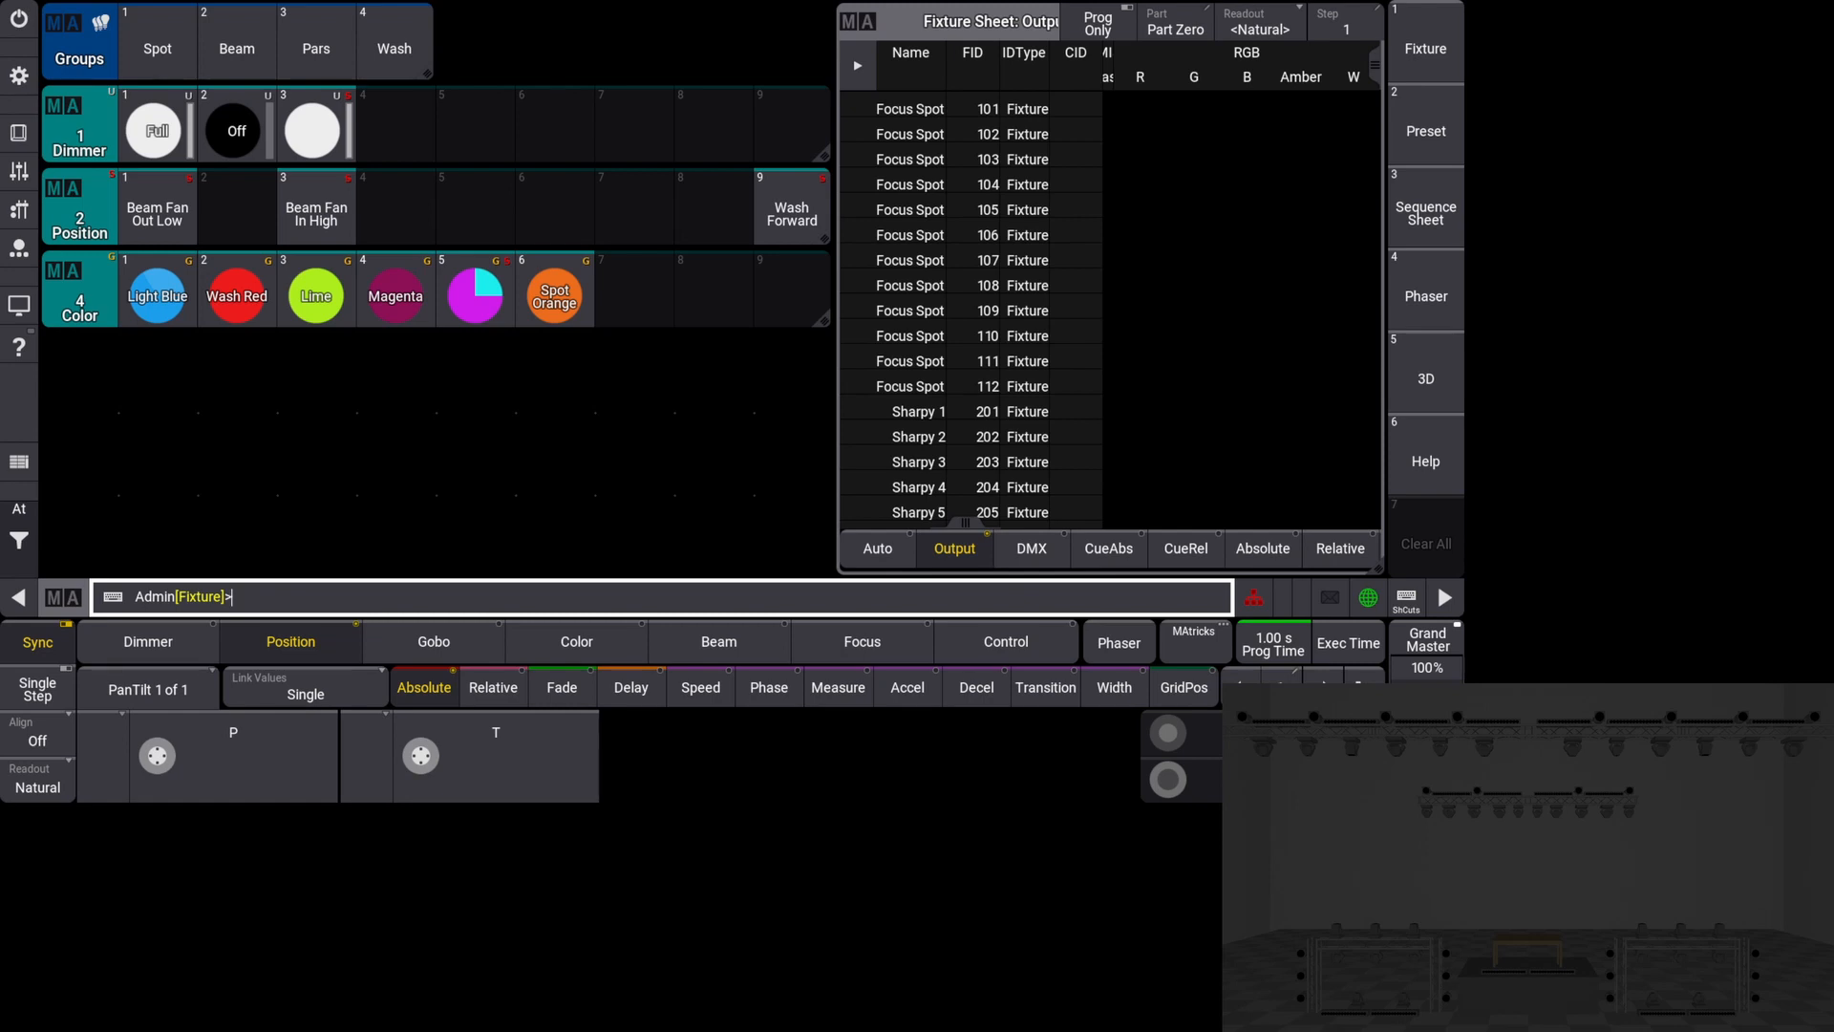
Add a Filters pool below the Color presets and create filter 2 in it, named Pan.
click(104, 371)
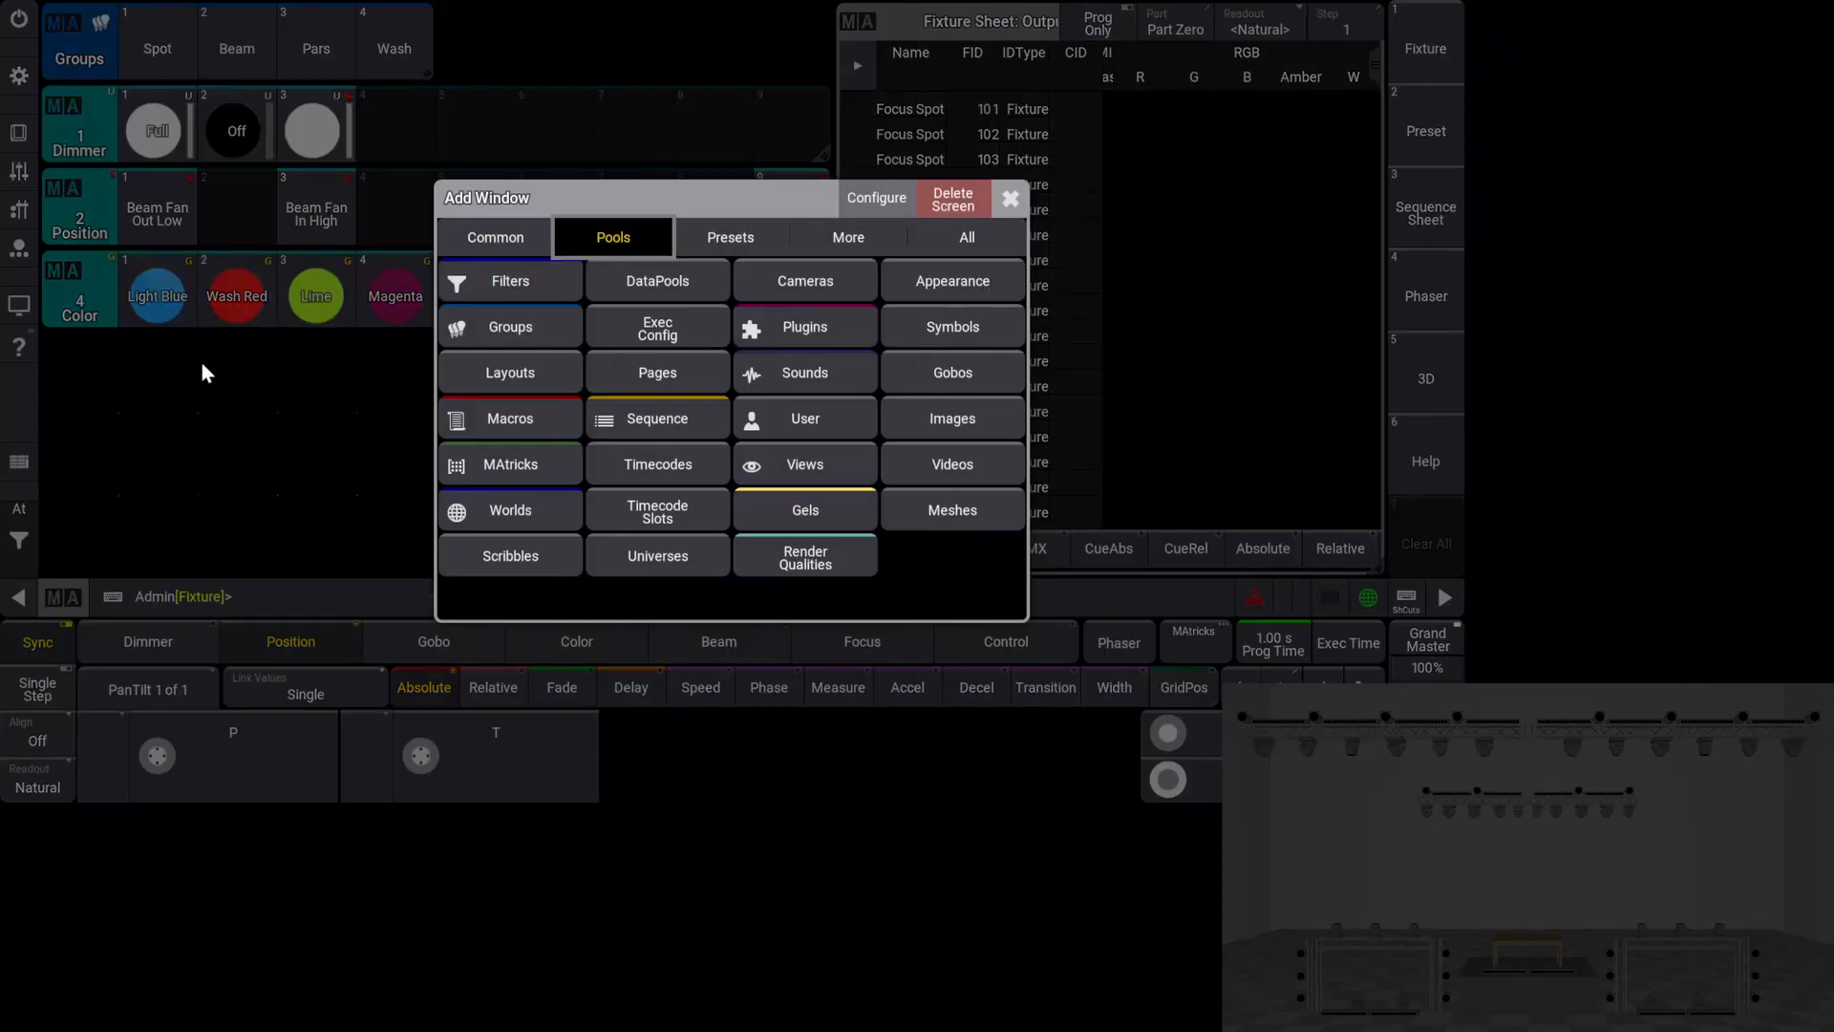
click(525, 285)
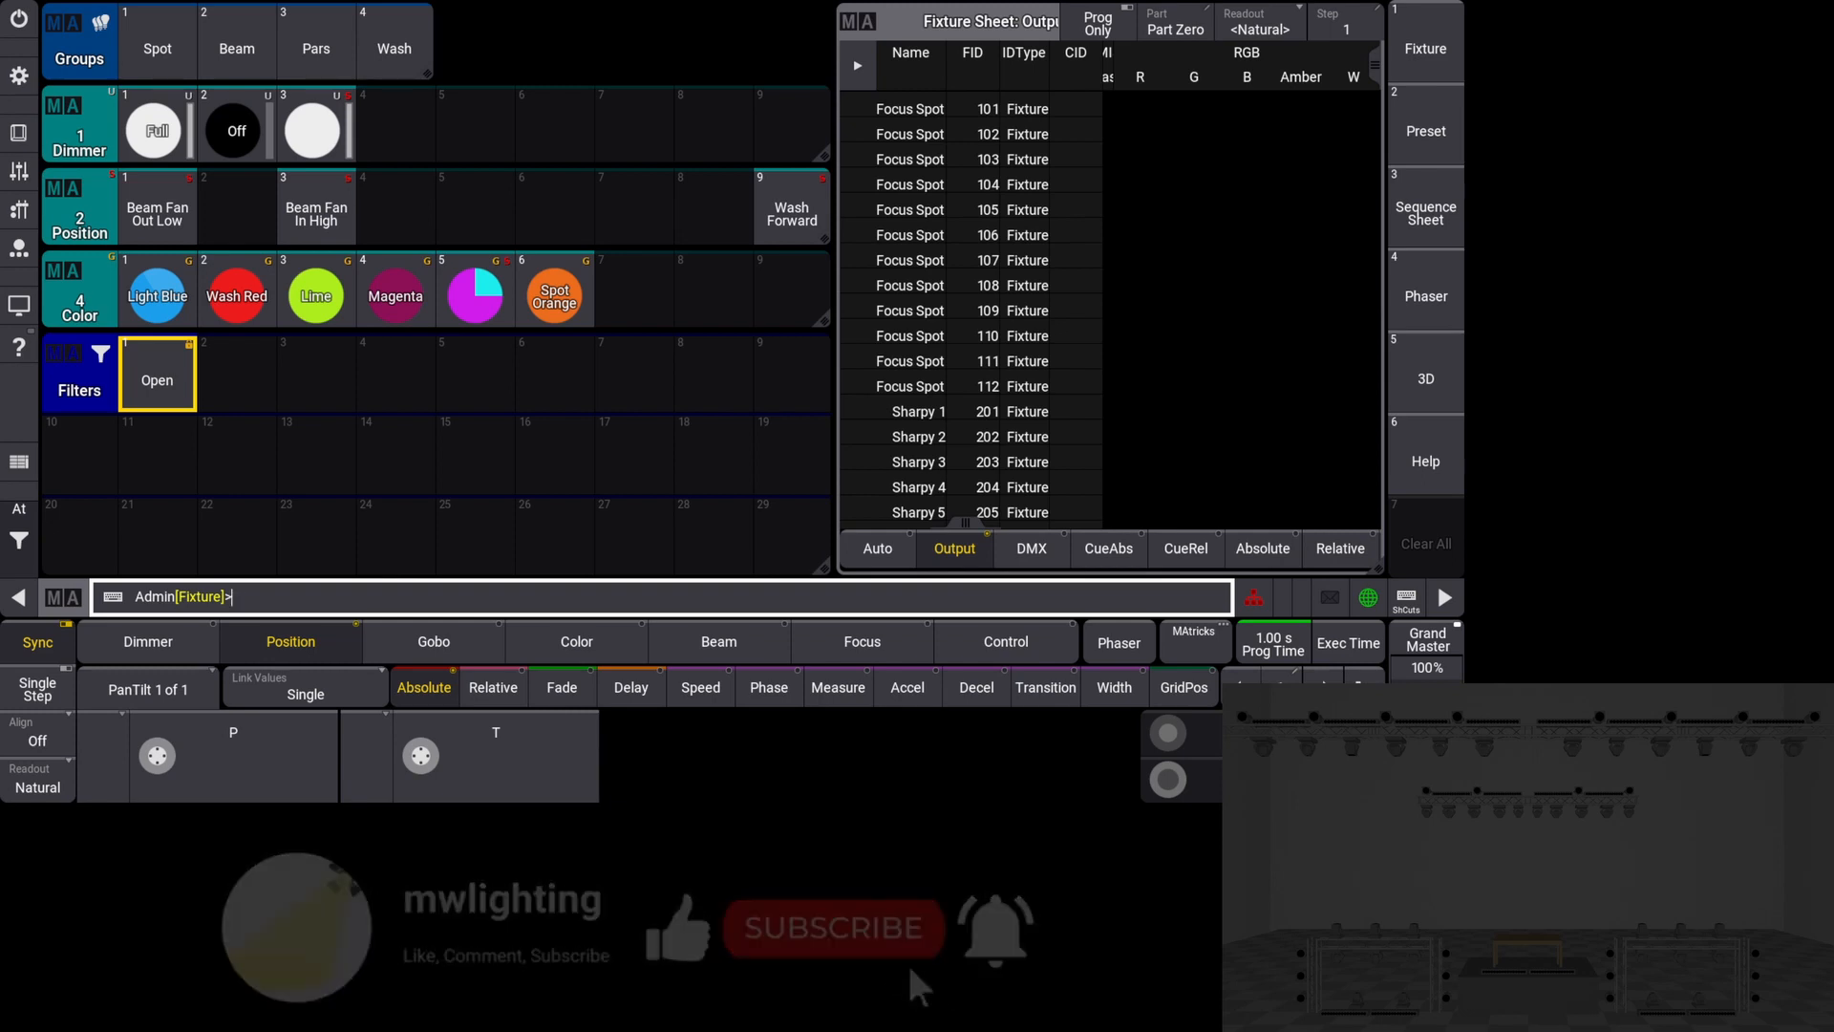
right_click(230, 377)
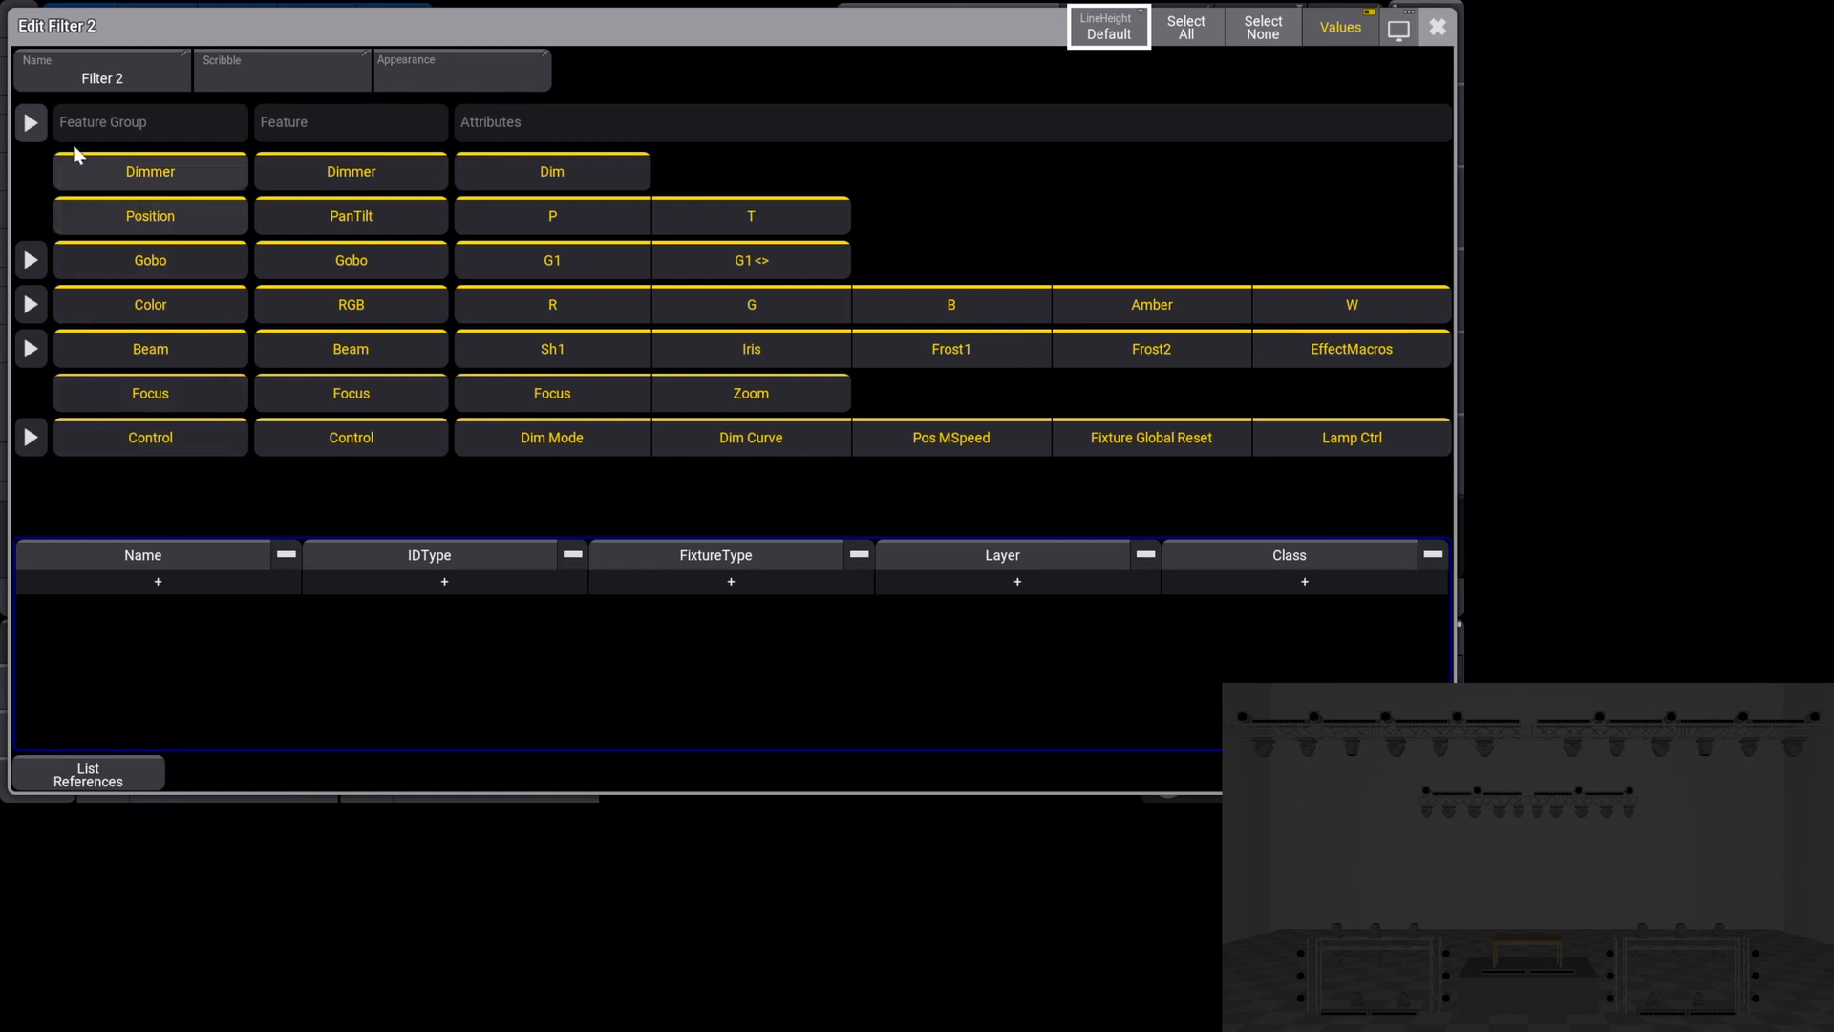
click(30, 122)
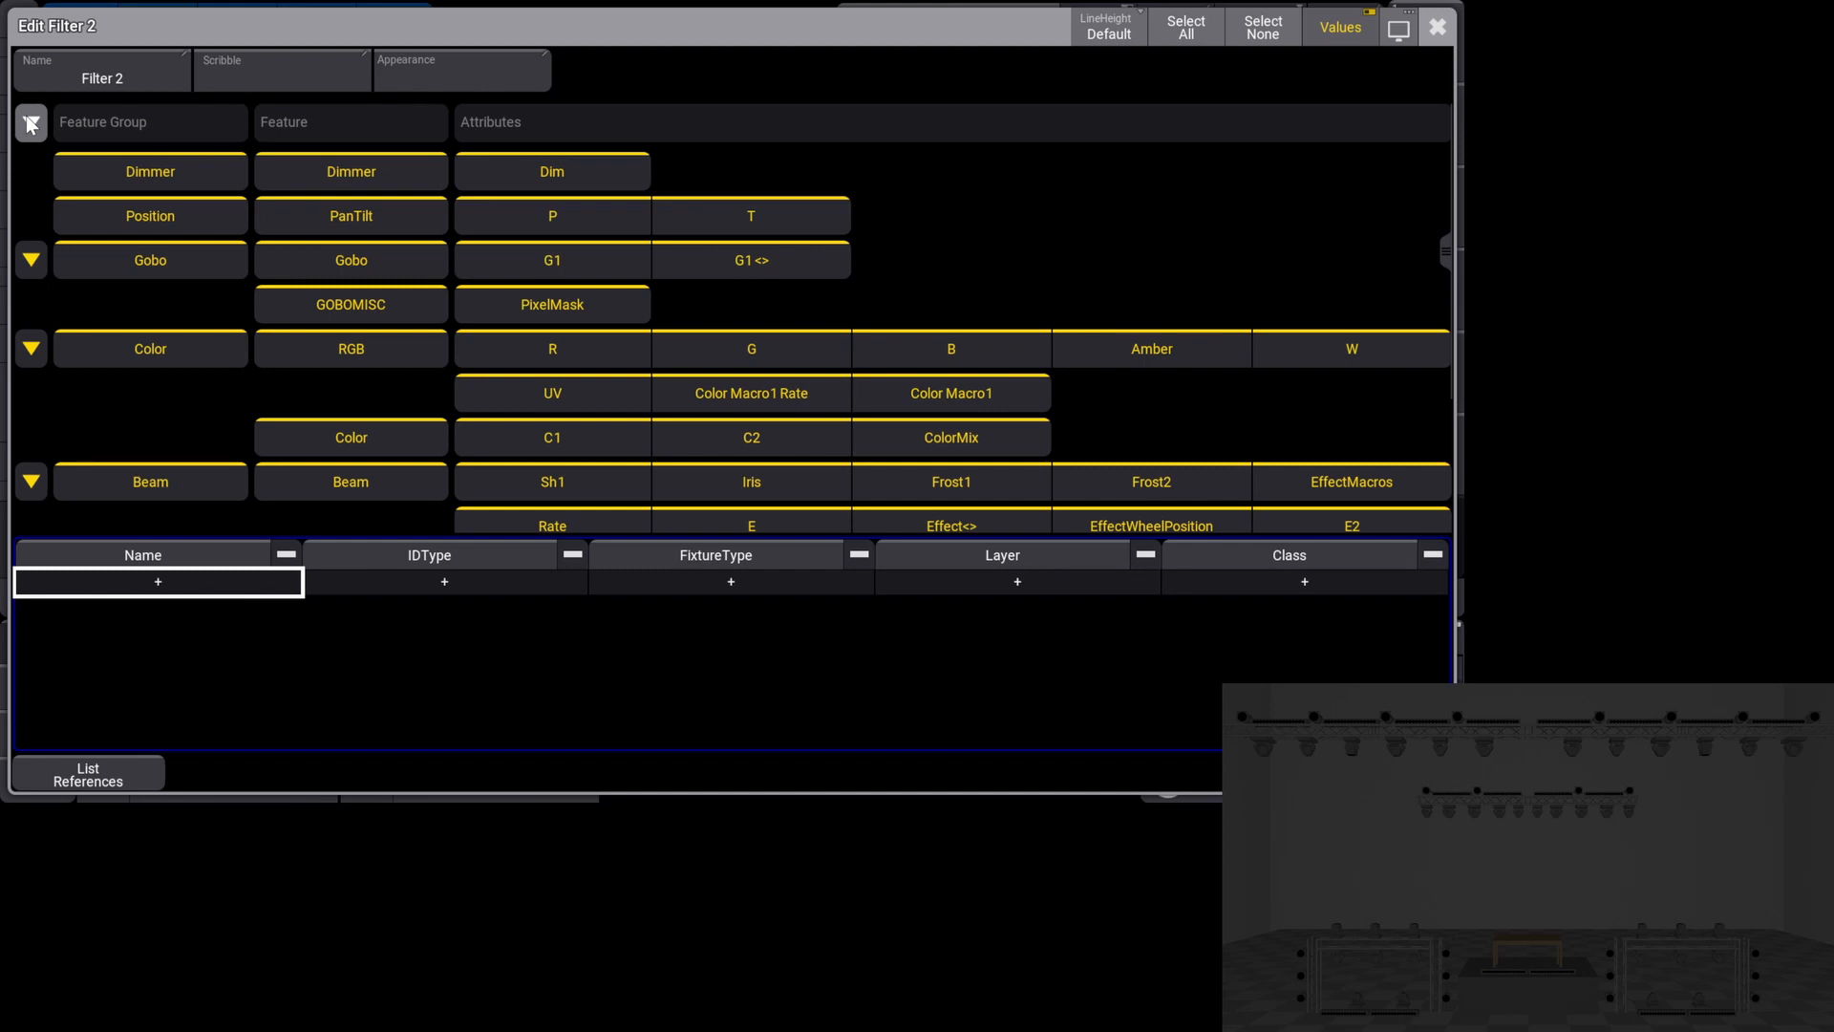
click(127, 75)
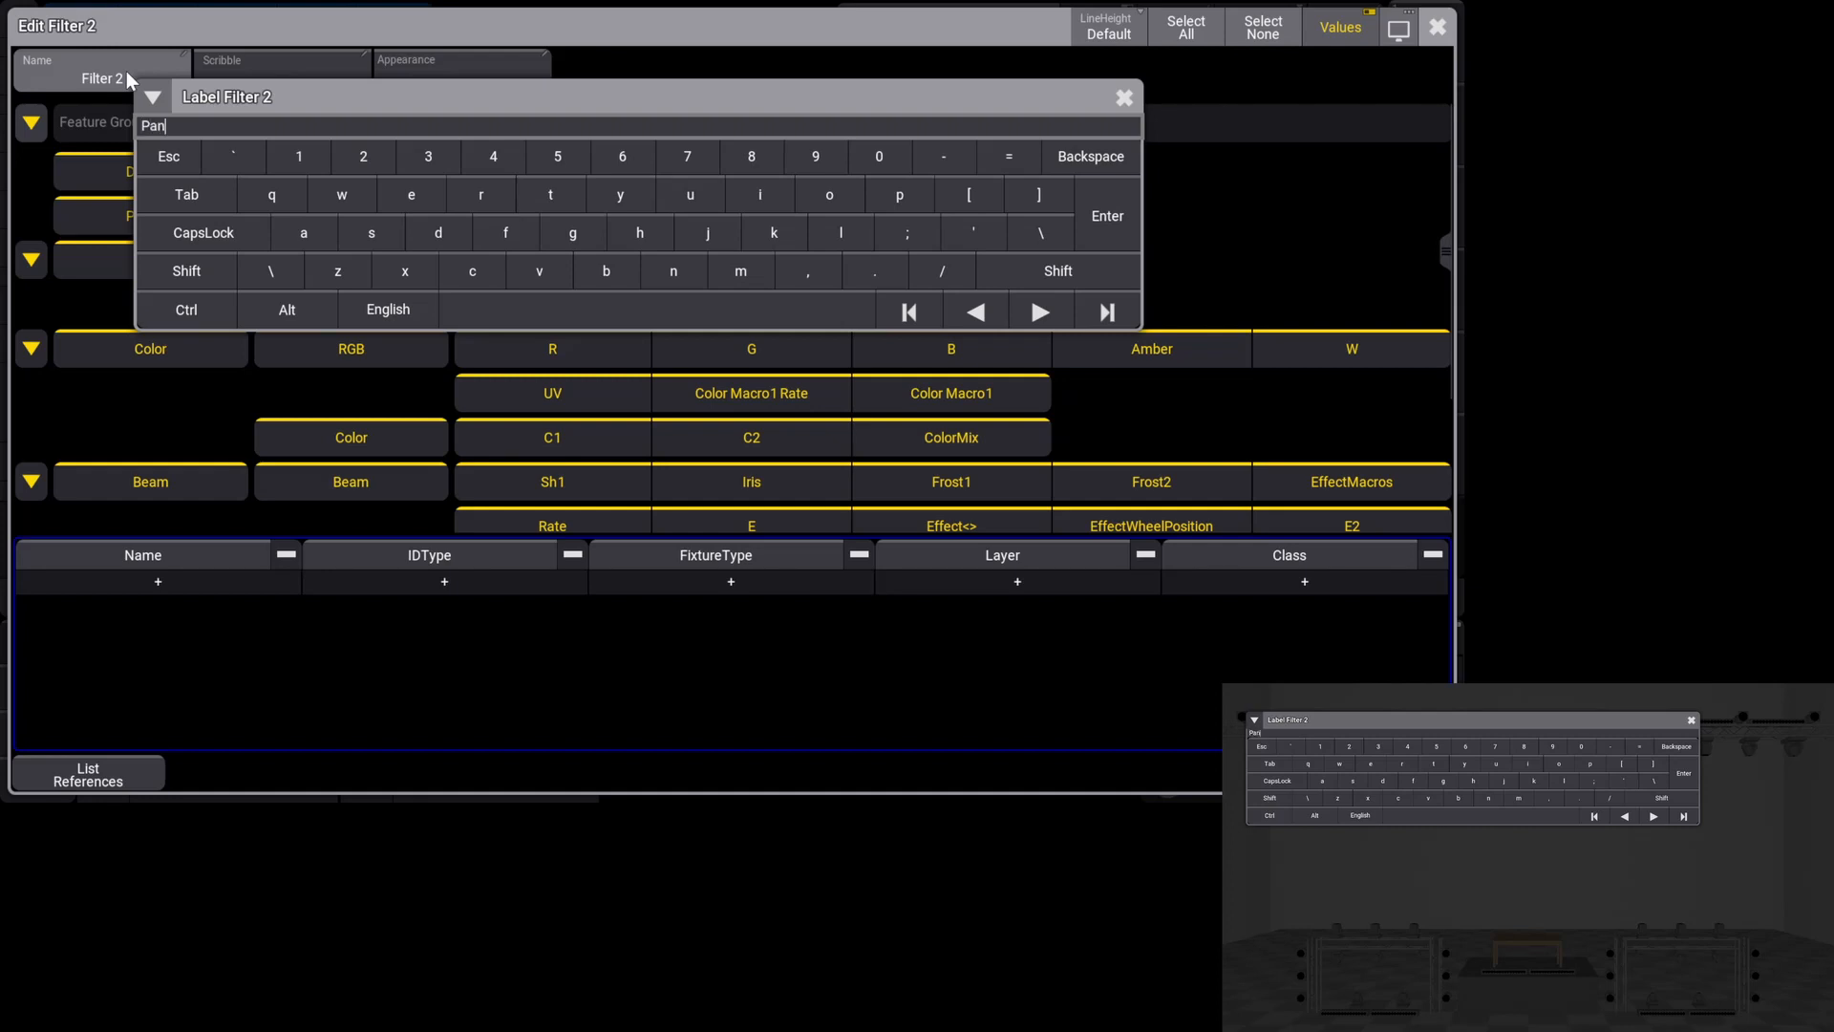
key(Return)
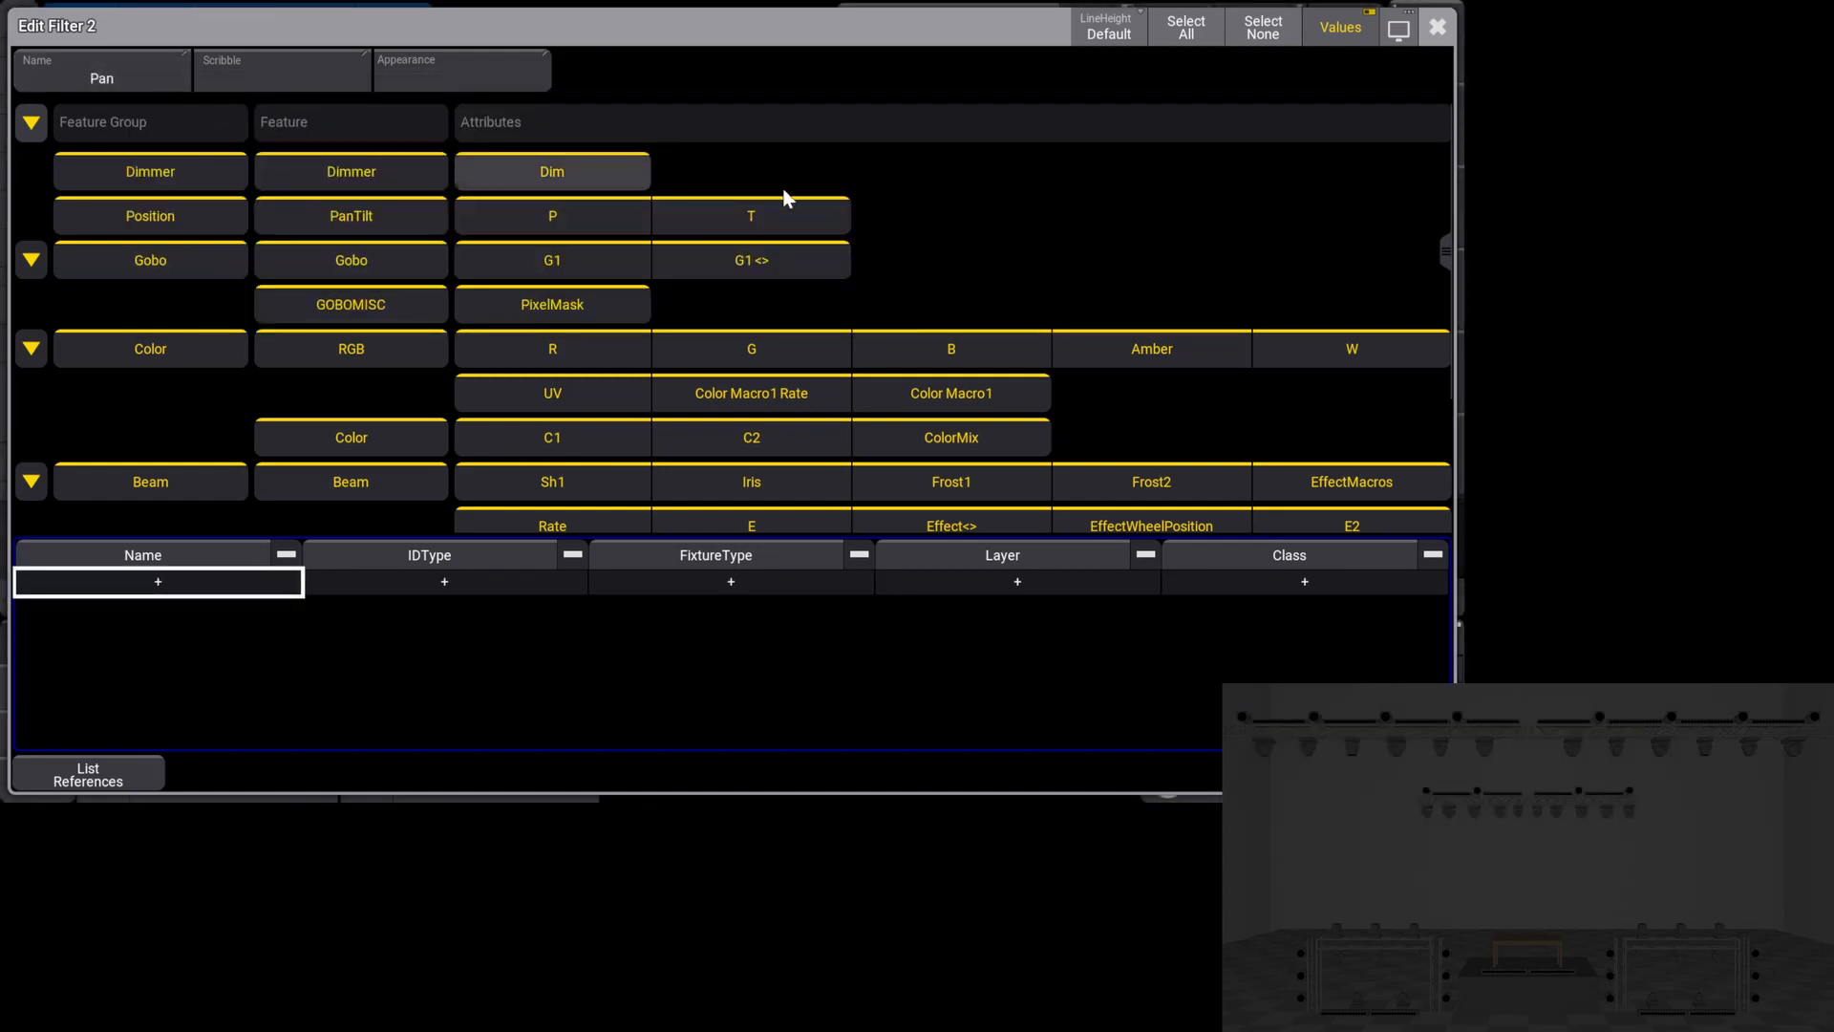
Restrict the Pan filter to the P attribute only and close its editor.
click(1262, 32)
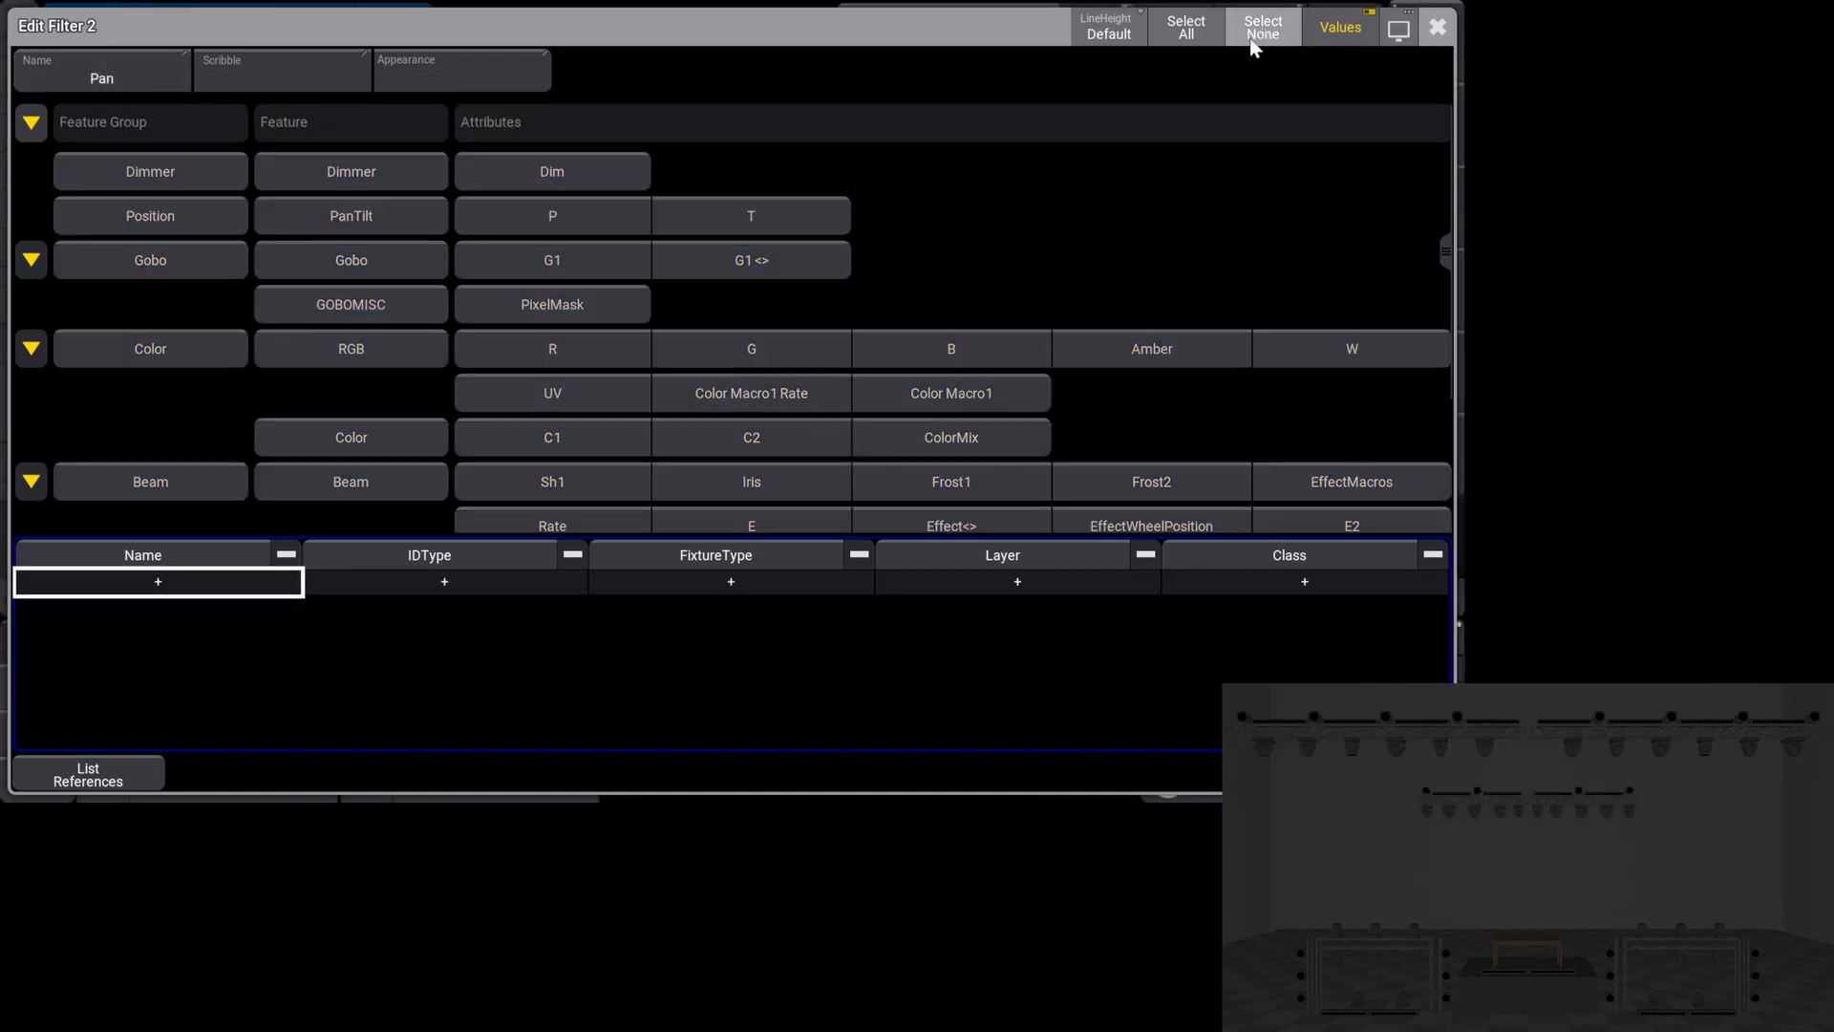
click(593, 220)
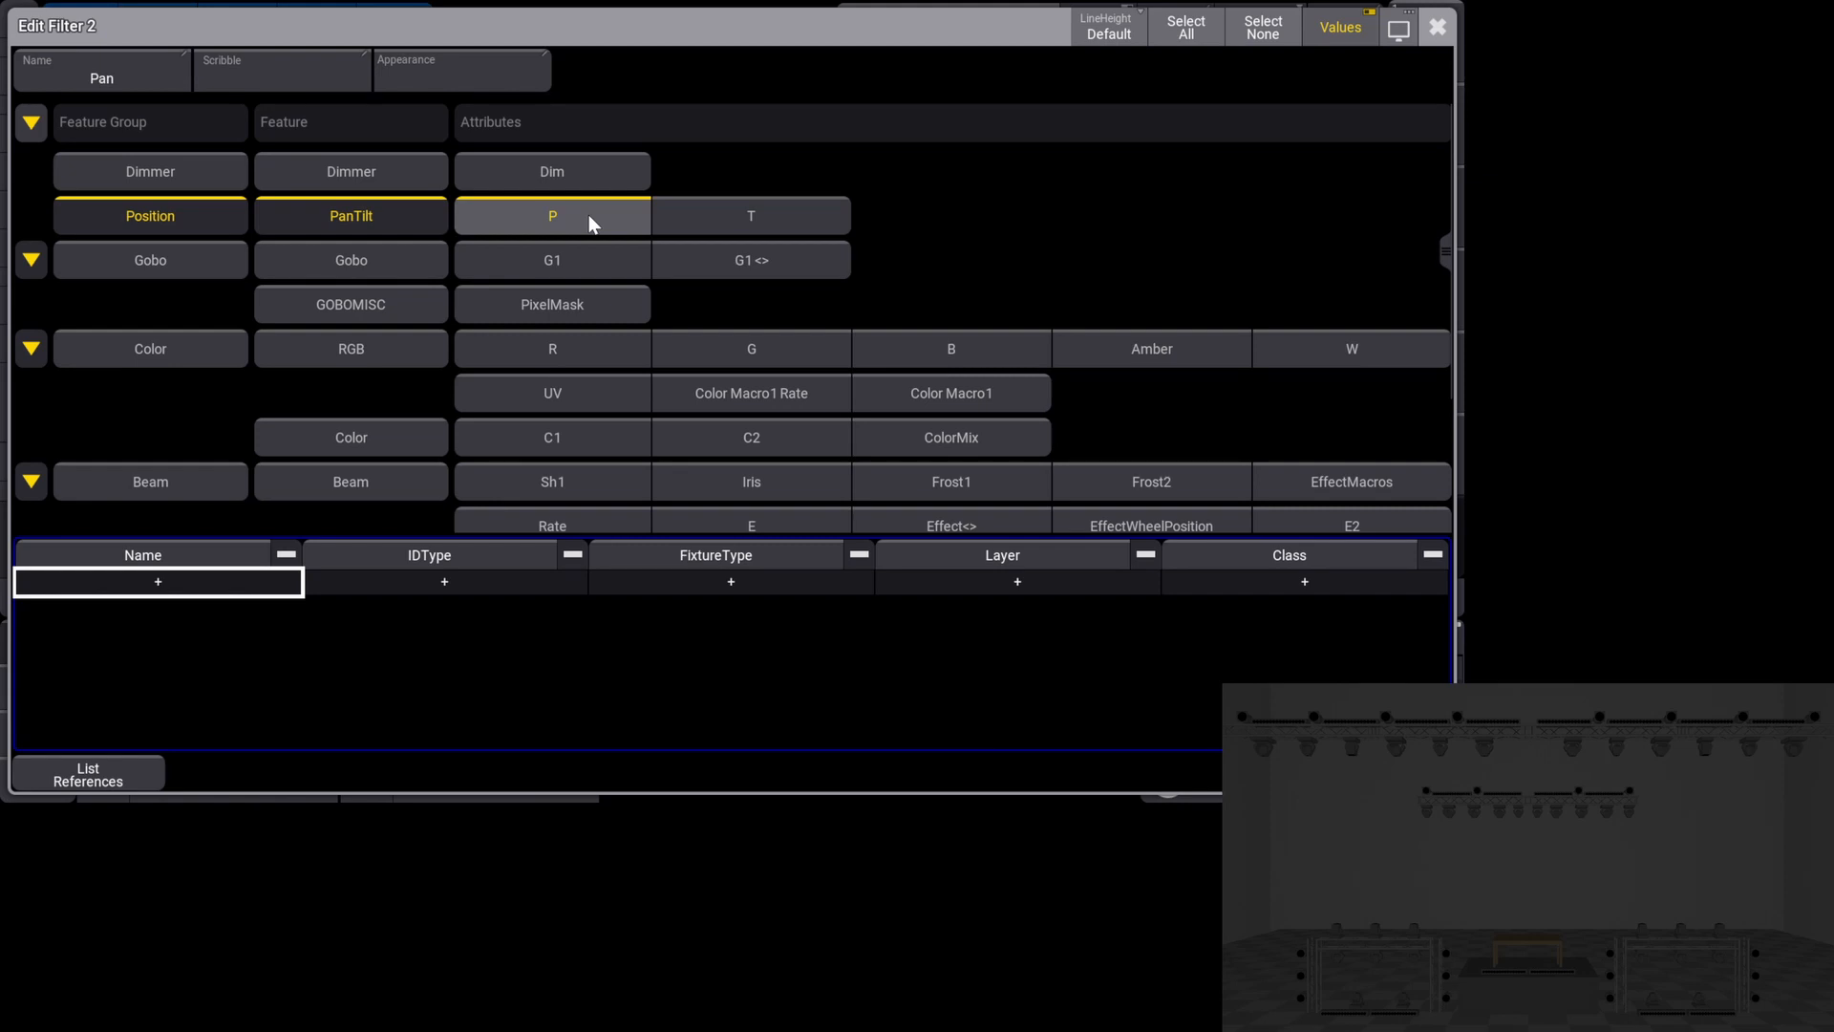
click(1437, 27)
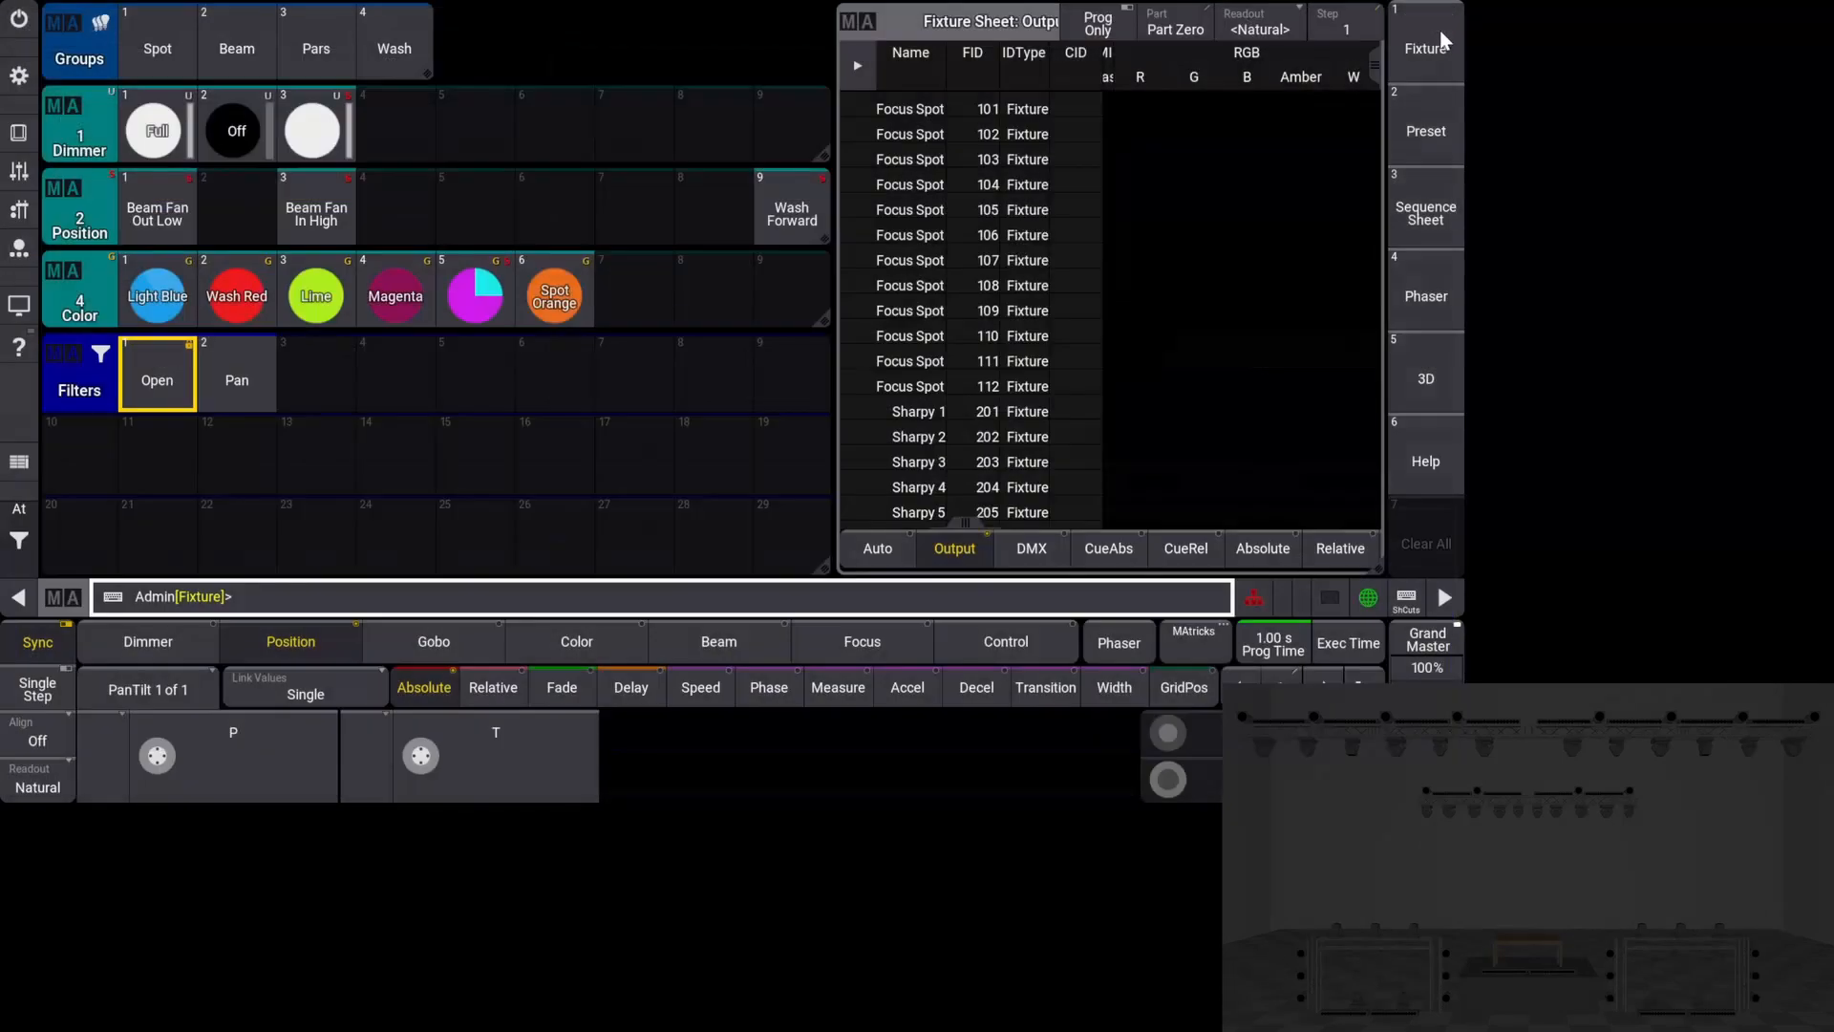
Create filter 3 named Tilt, containing only the T attribute.
click(324, 365)
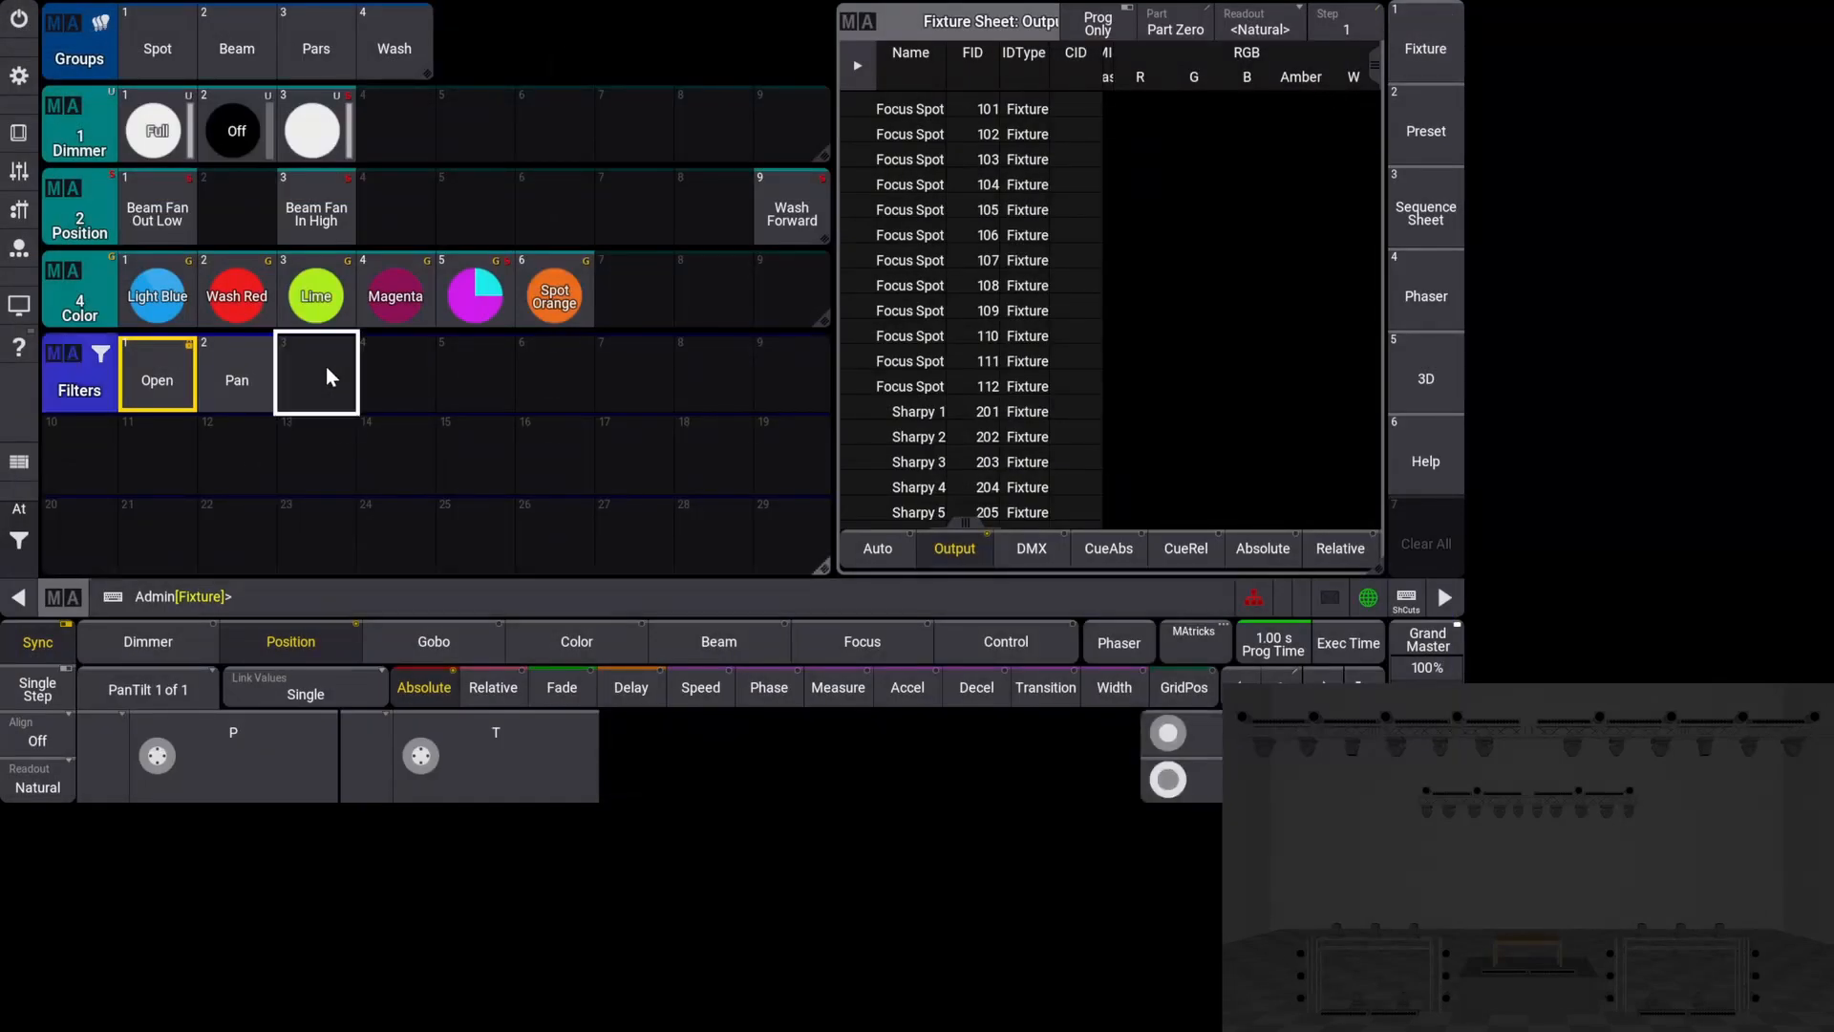
click(119, 60)
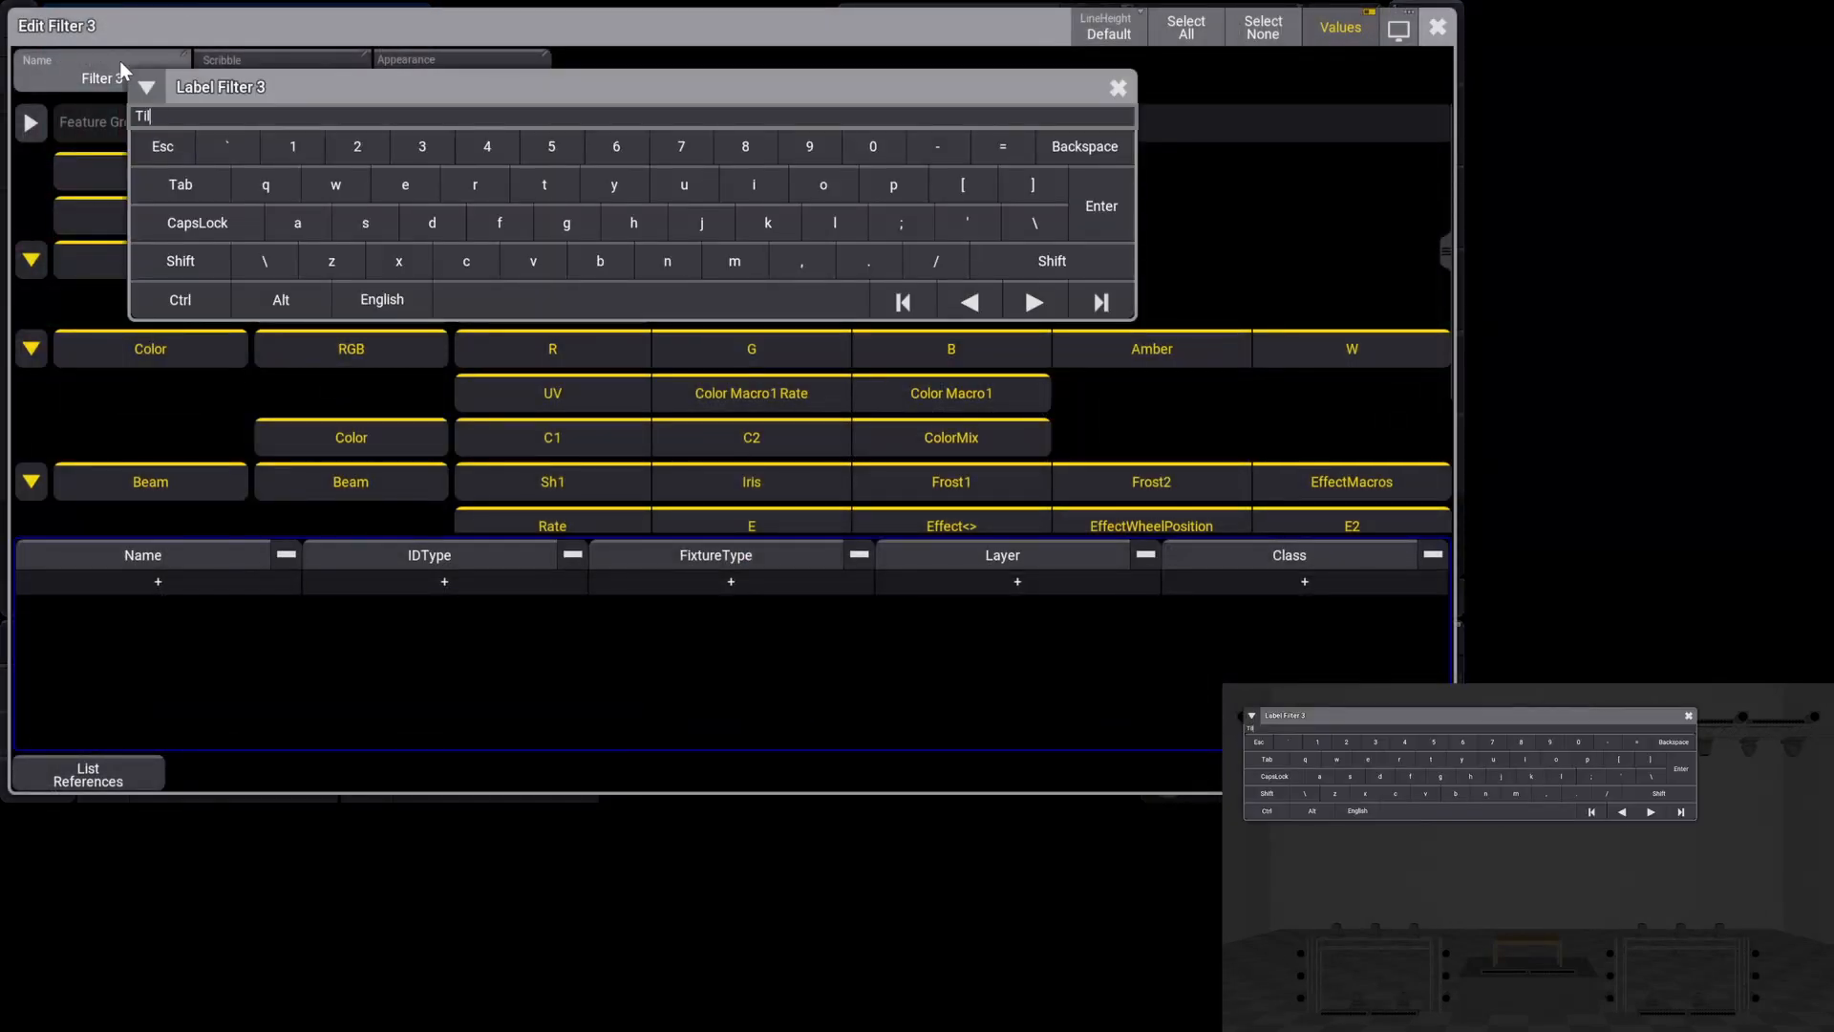
text(Tilt)
key(Return)
click(1280, 33)
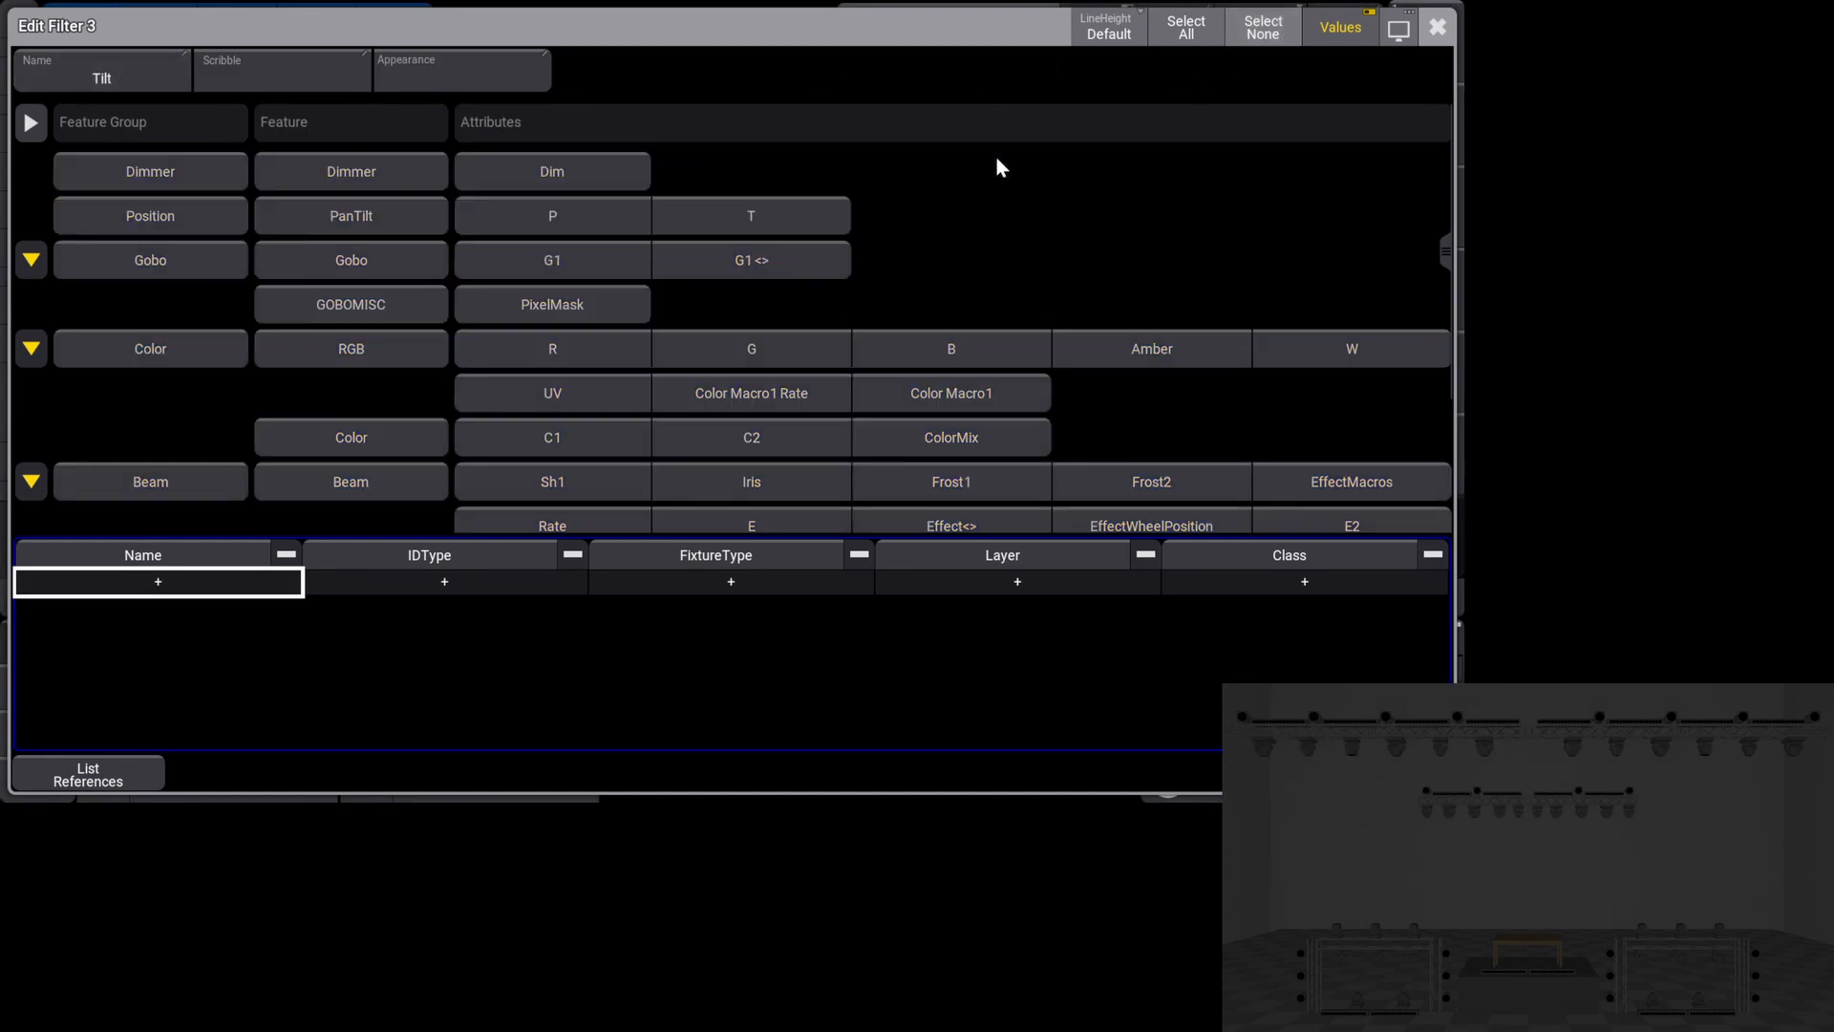
click(761, 215)
click(1438, 28)
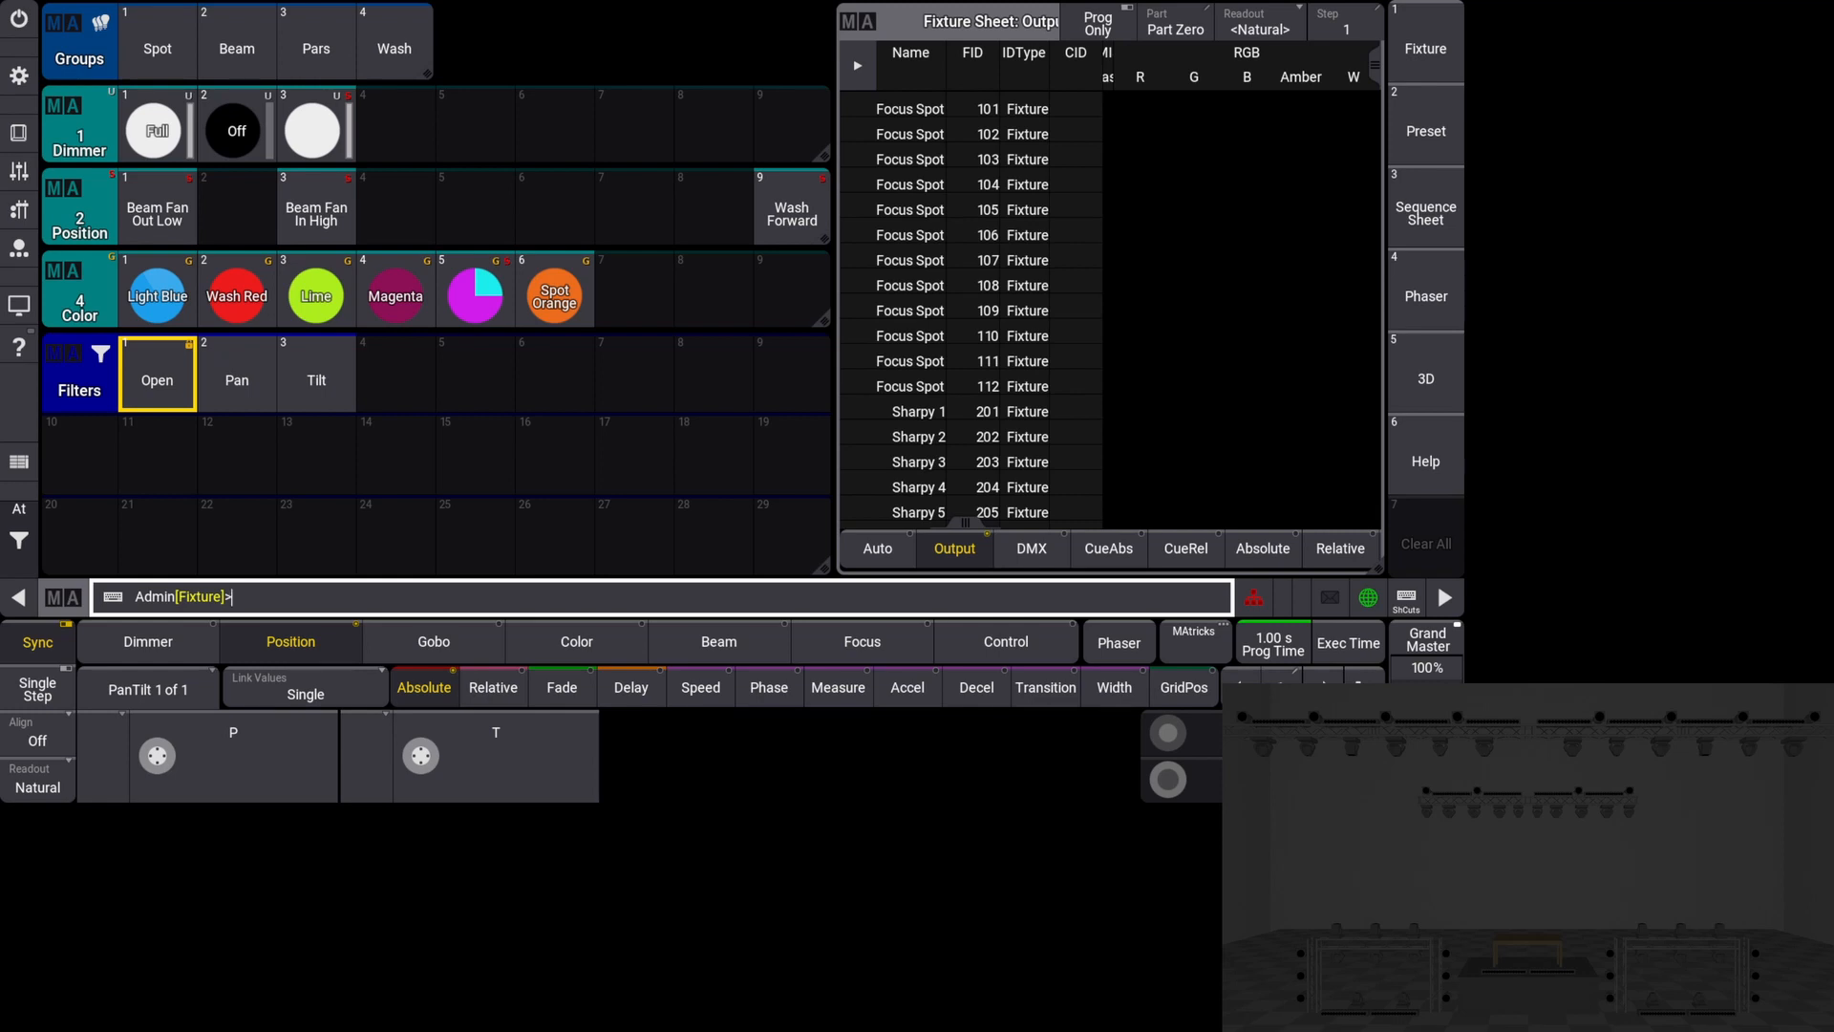
Select the Beam group at Full and compare Beam Fan Out Low with Beam Fan In High, ending on Beam Fan Out Low.
click(236, 50)
click(162, 218)
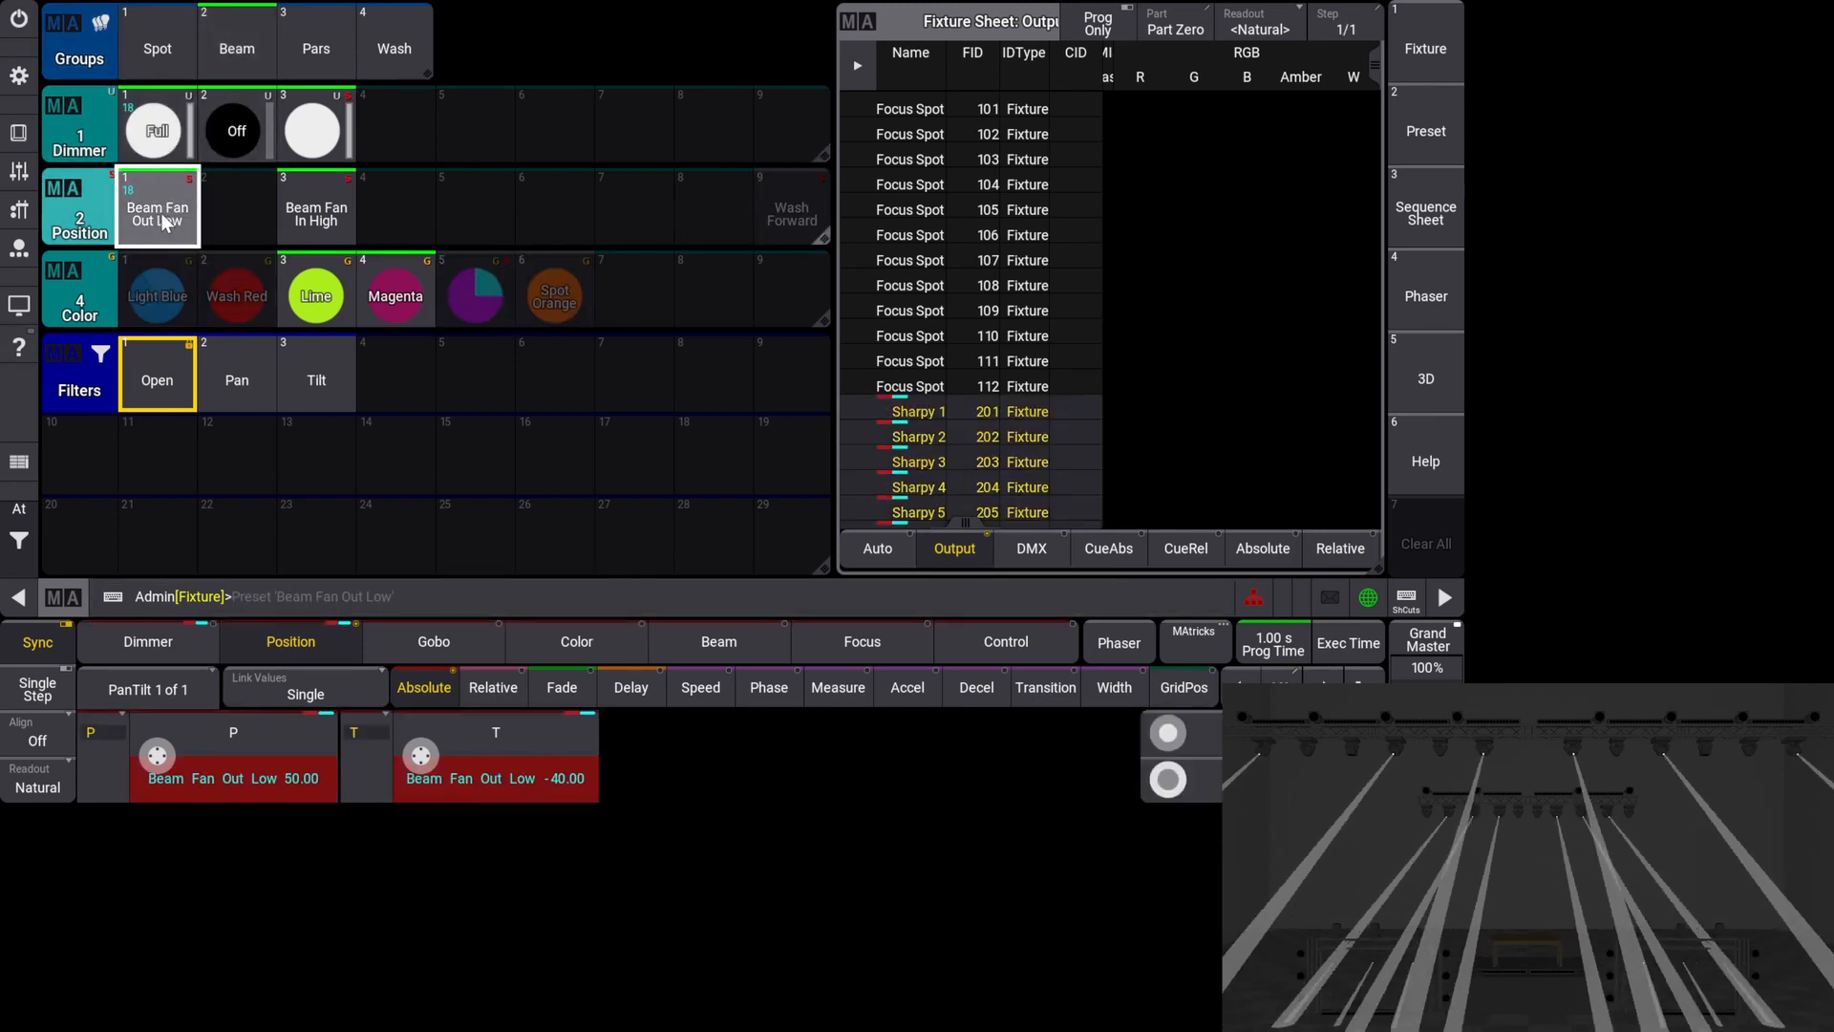
click(308, 212)
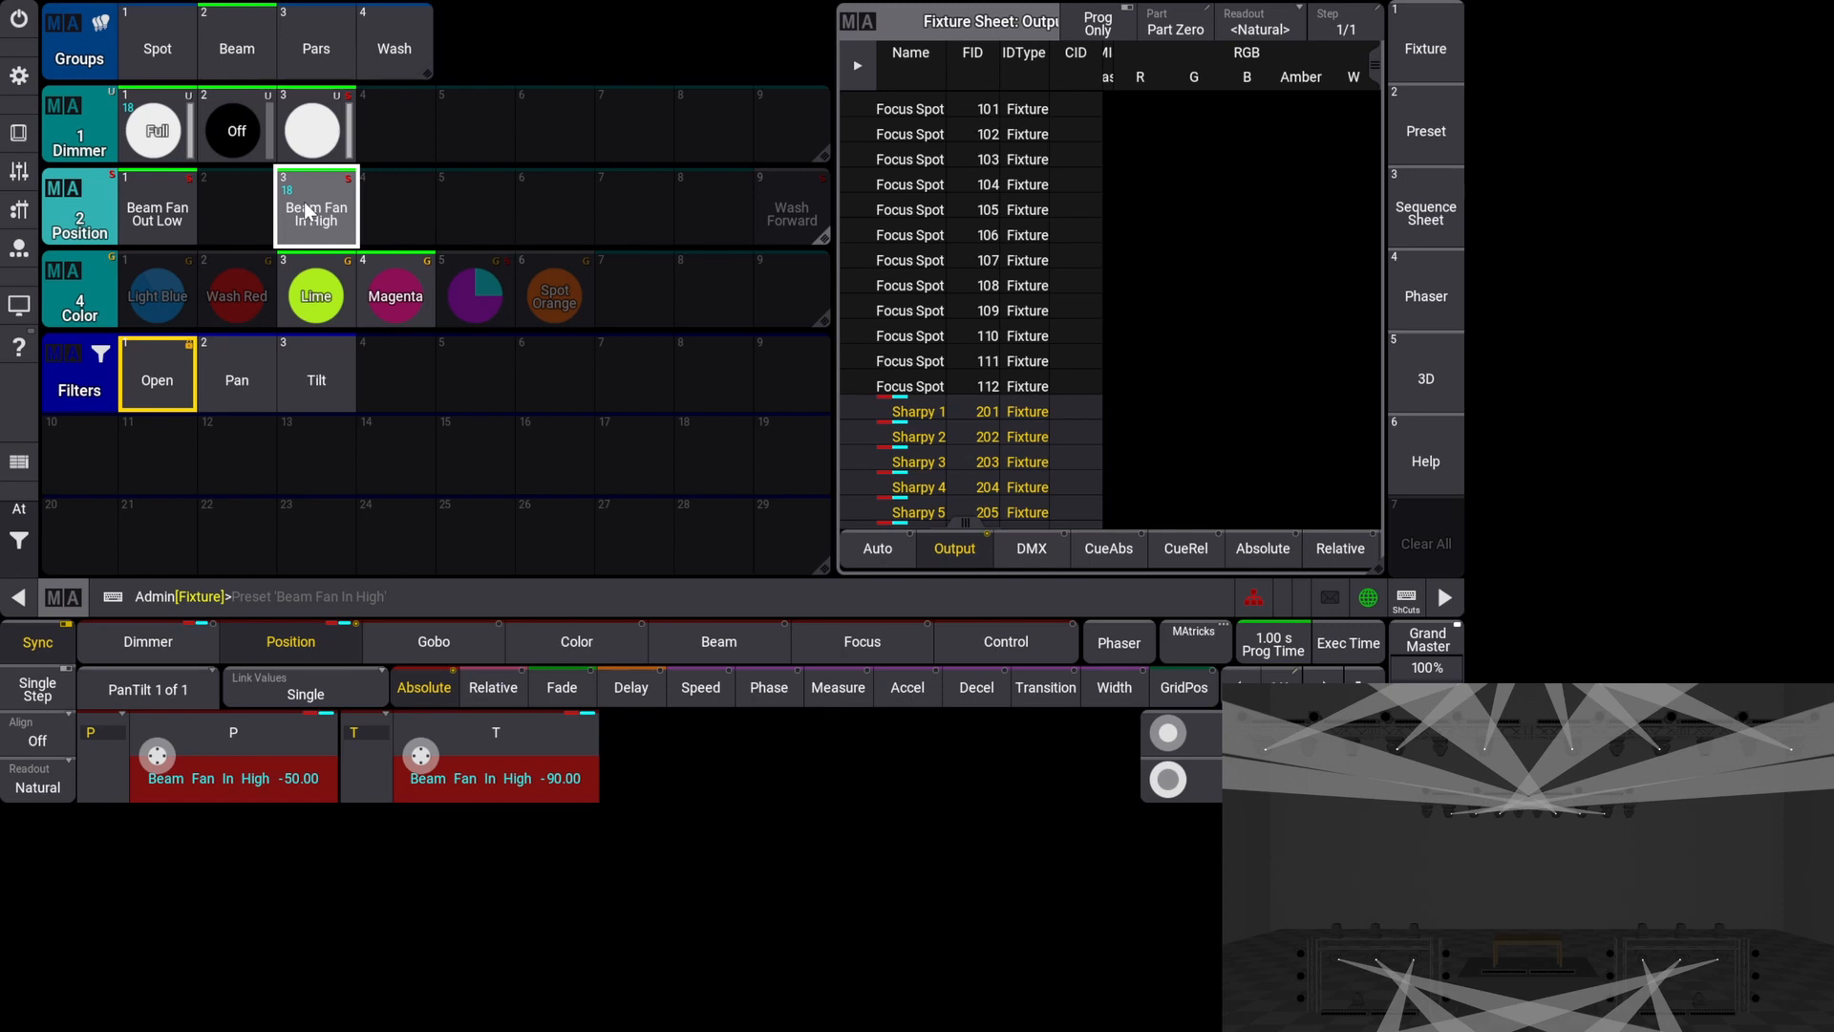
click(156, 215)
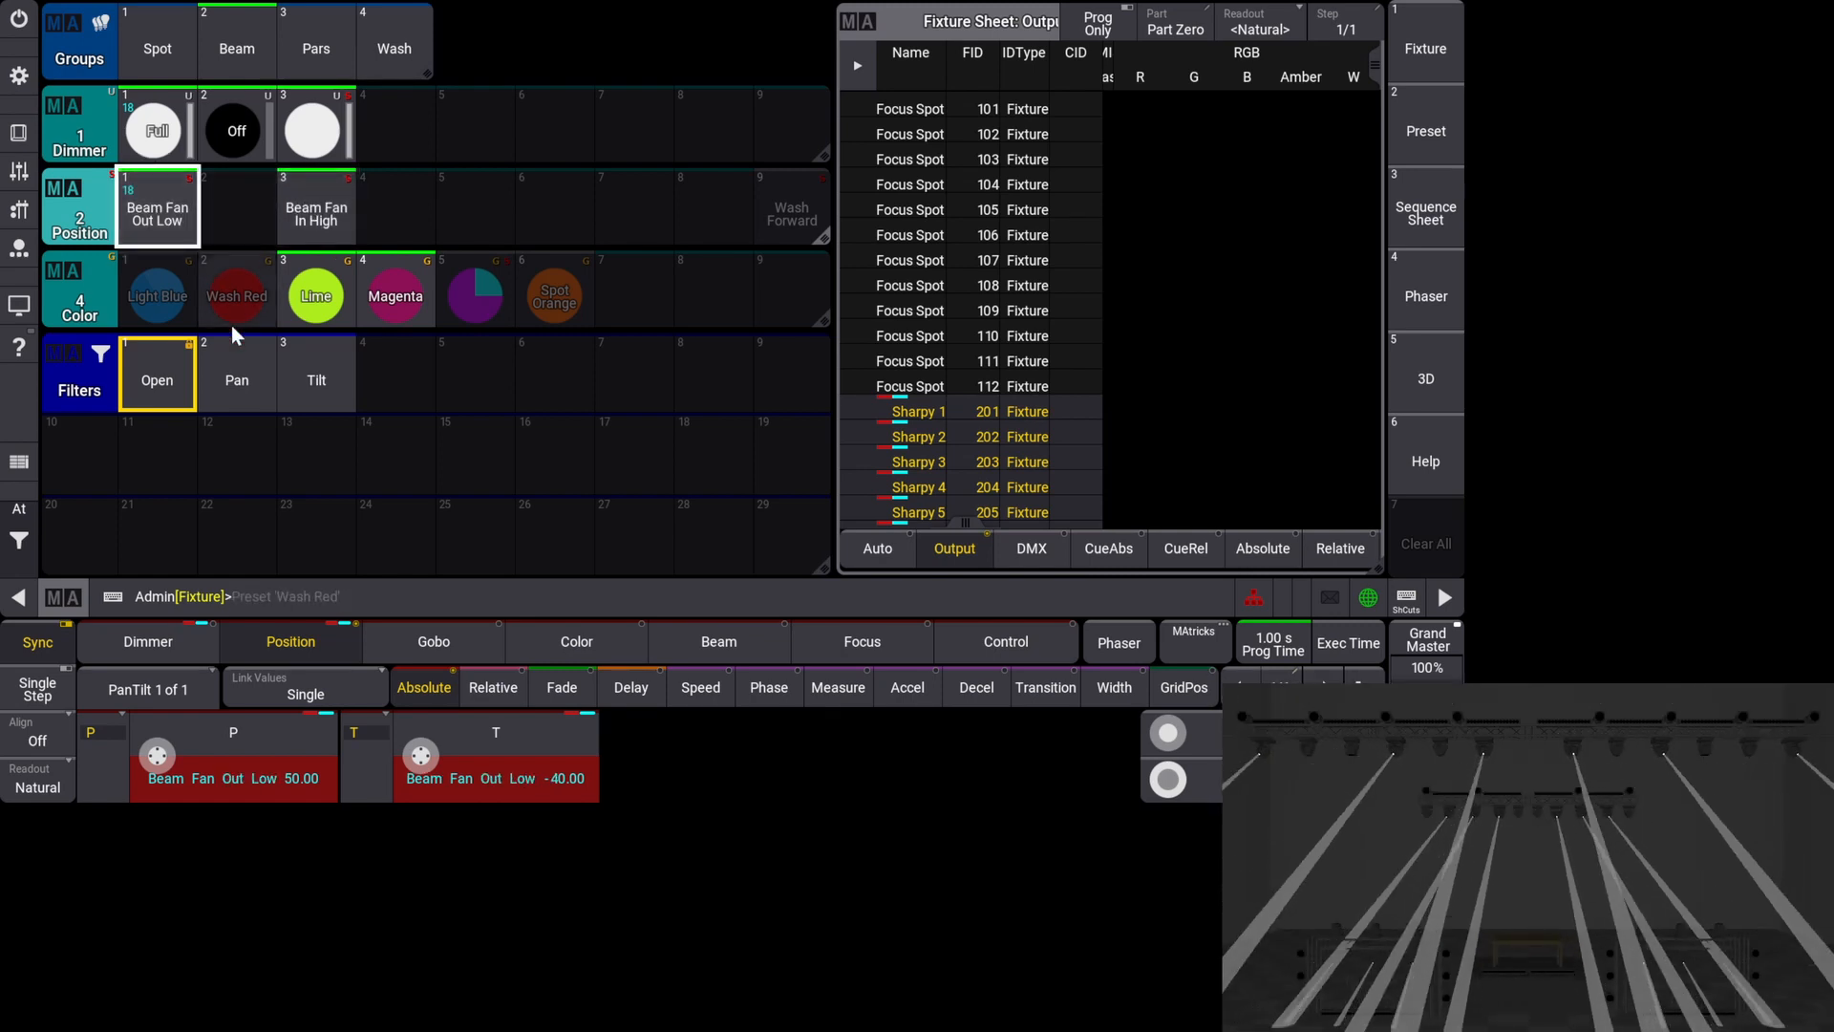
Activate the Pan filter and store the current pan as position preset 5, labelled Beam Fan Out.
click(239, 371)
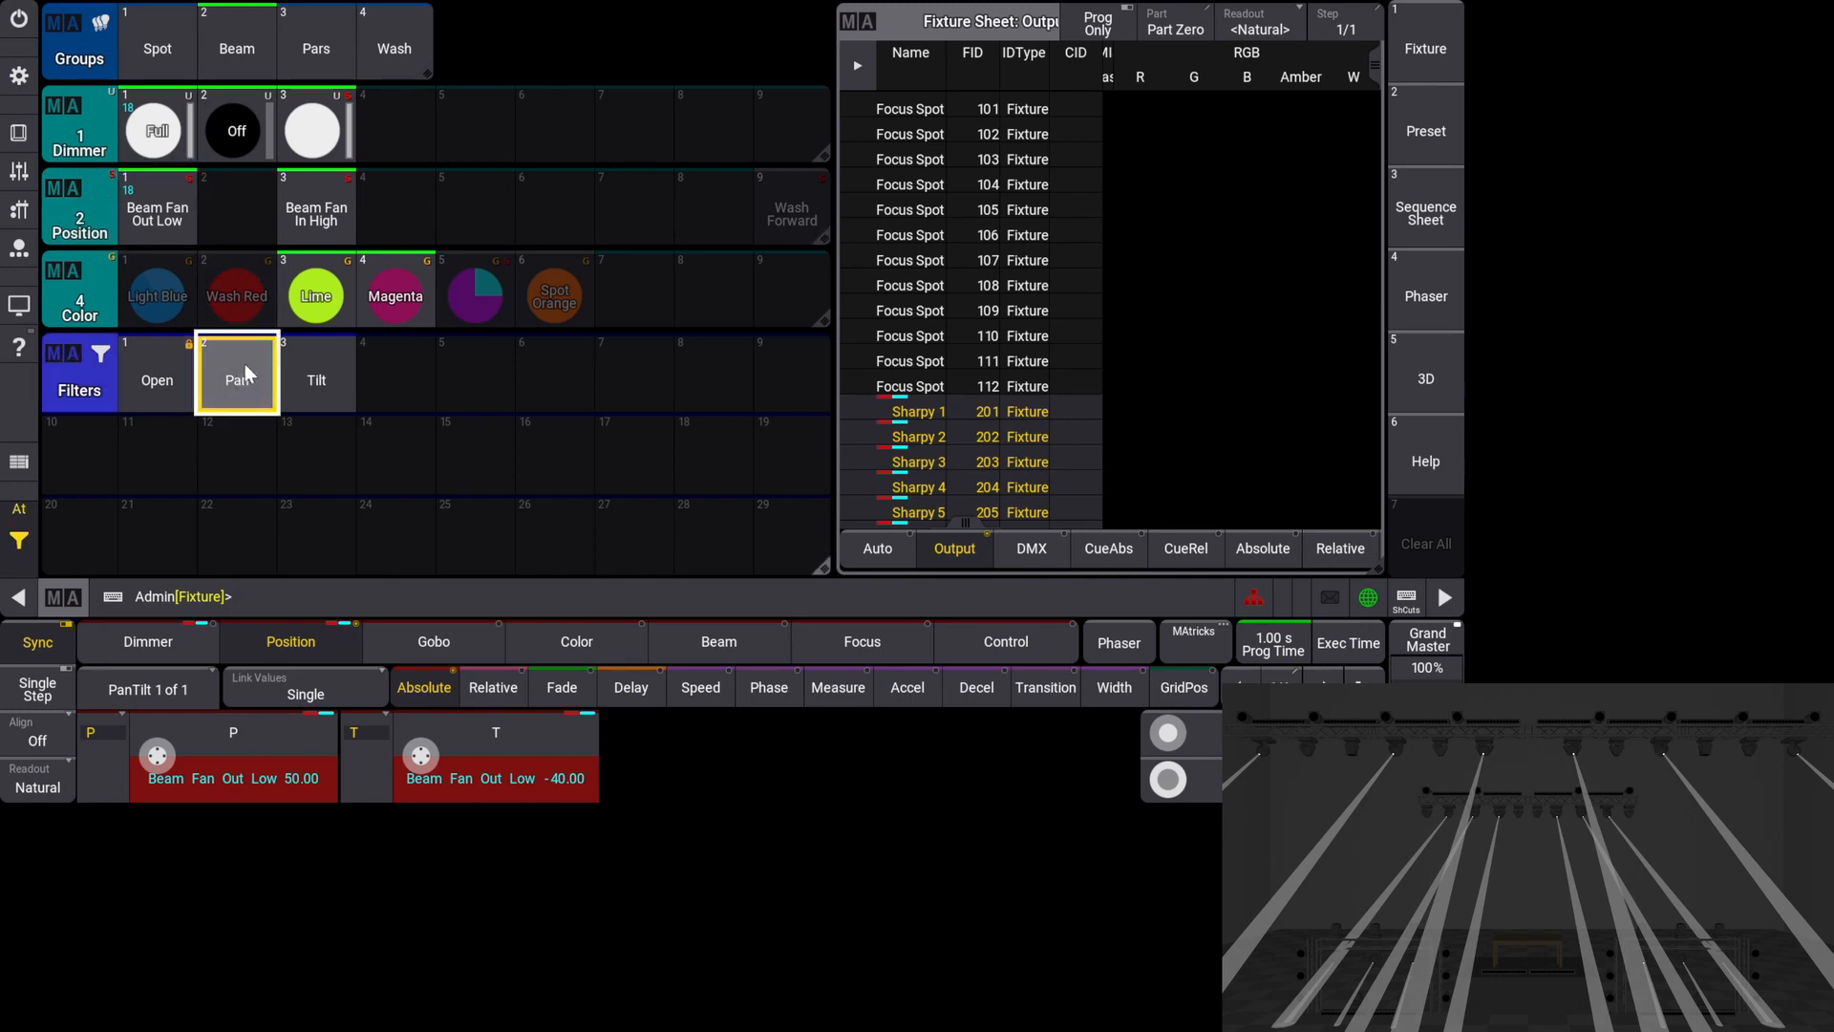
click(476, 239)
drag(476, 237, 475, 198)
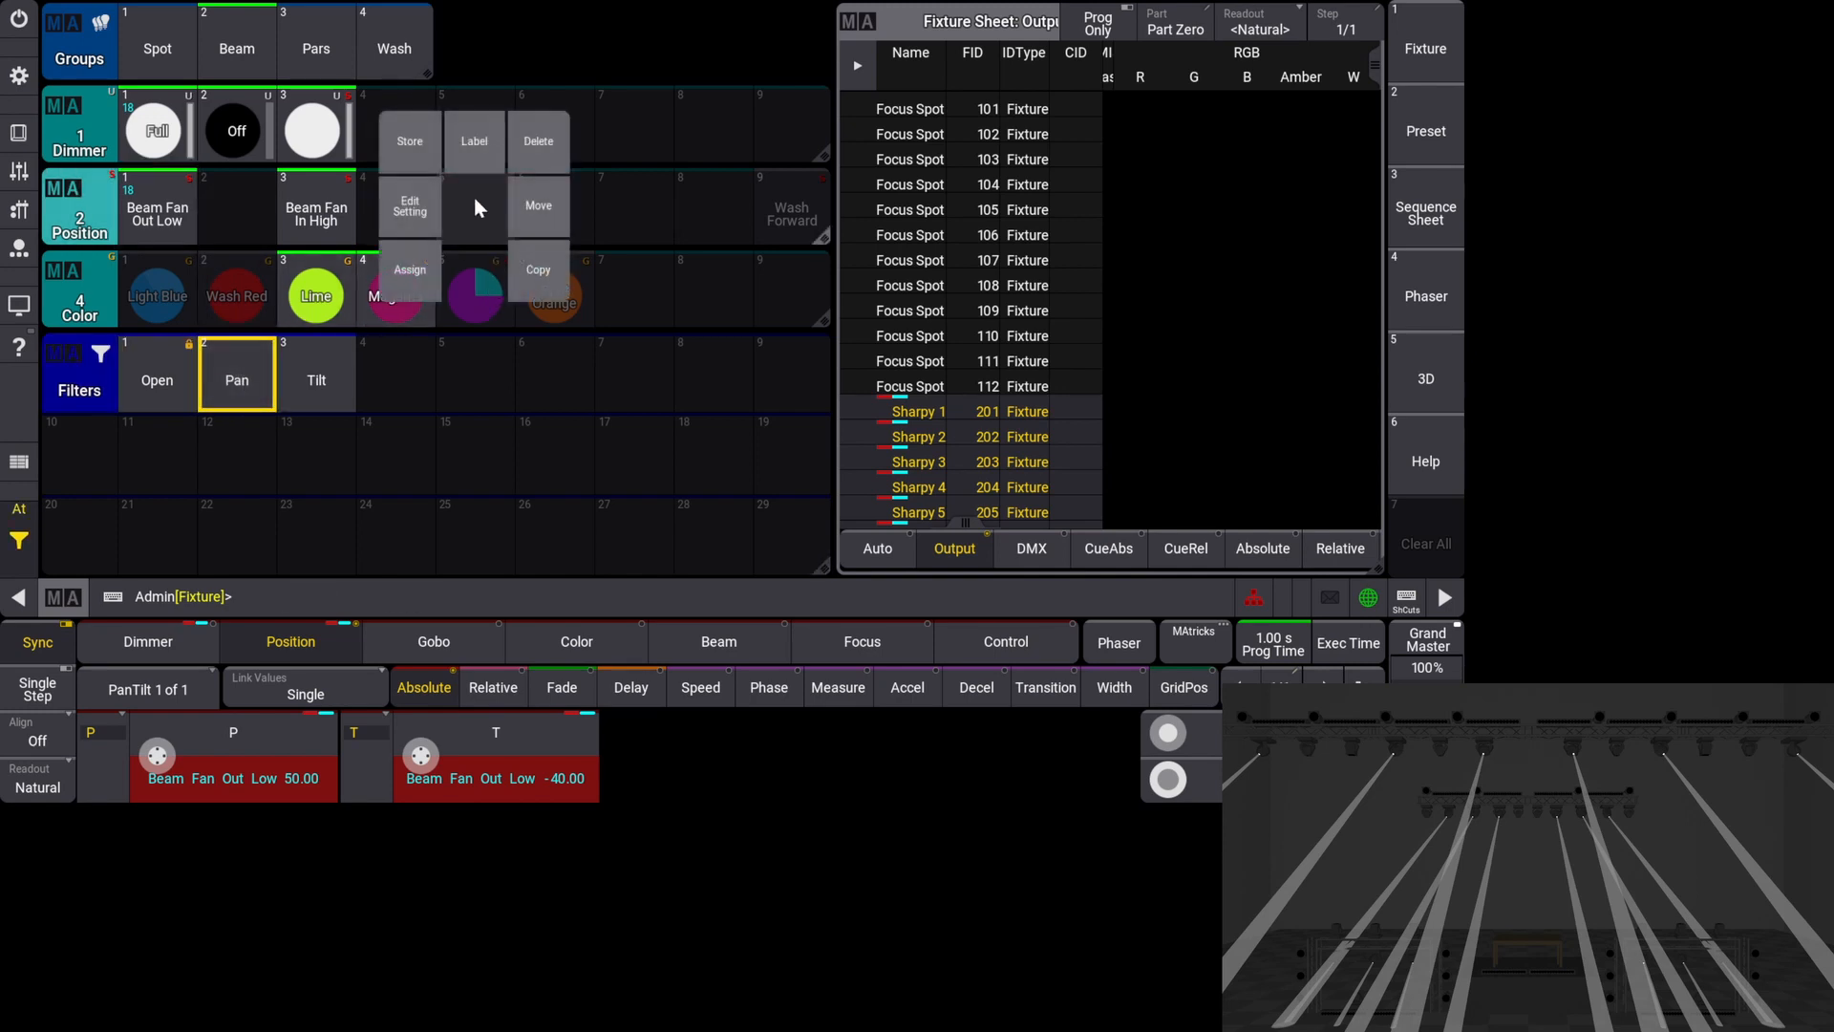
drag(418, 143, 414, 135)
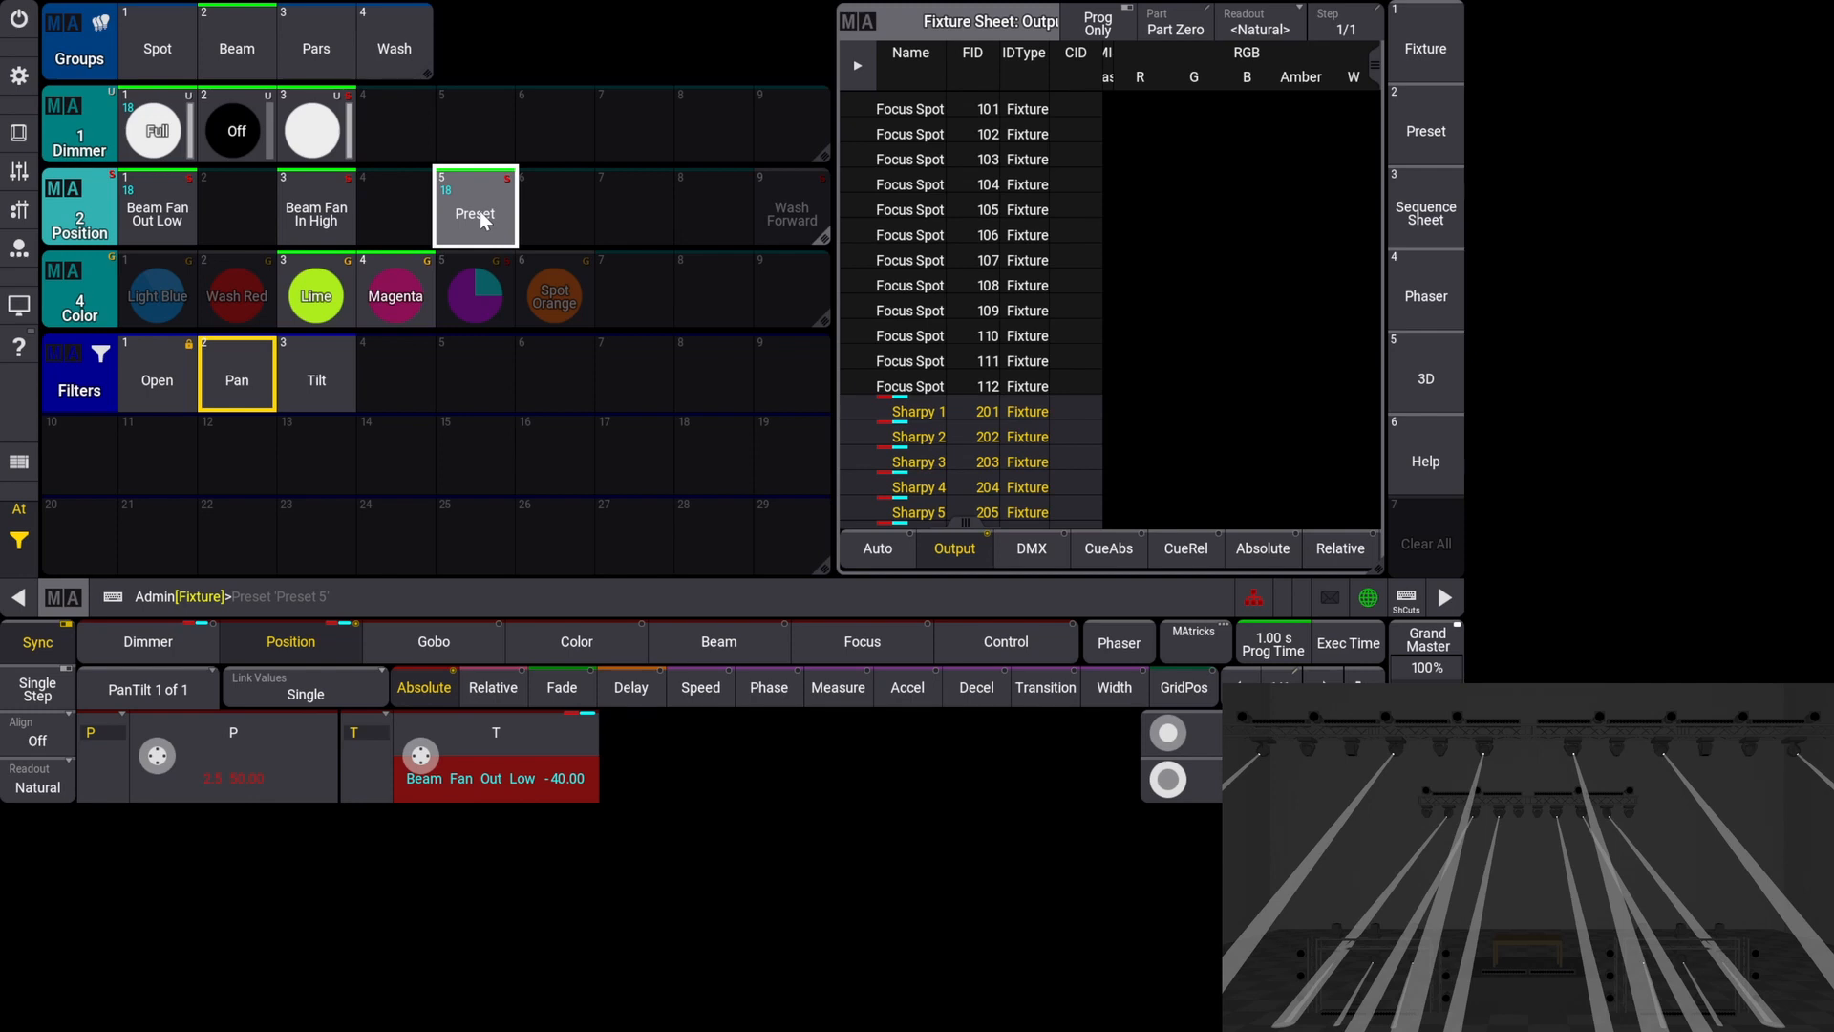
drag(479, 210, 472, 145)
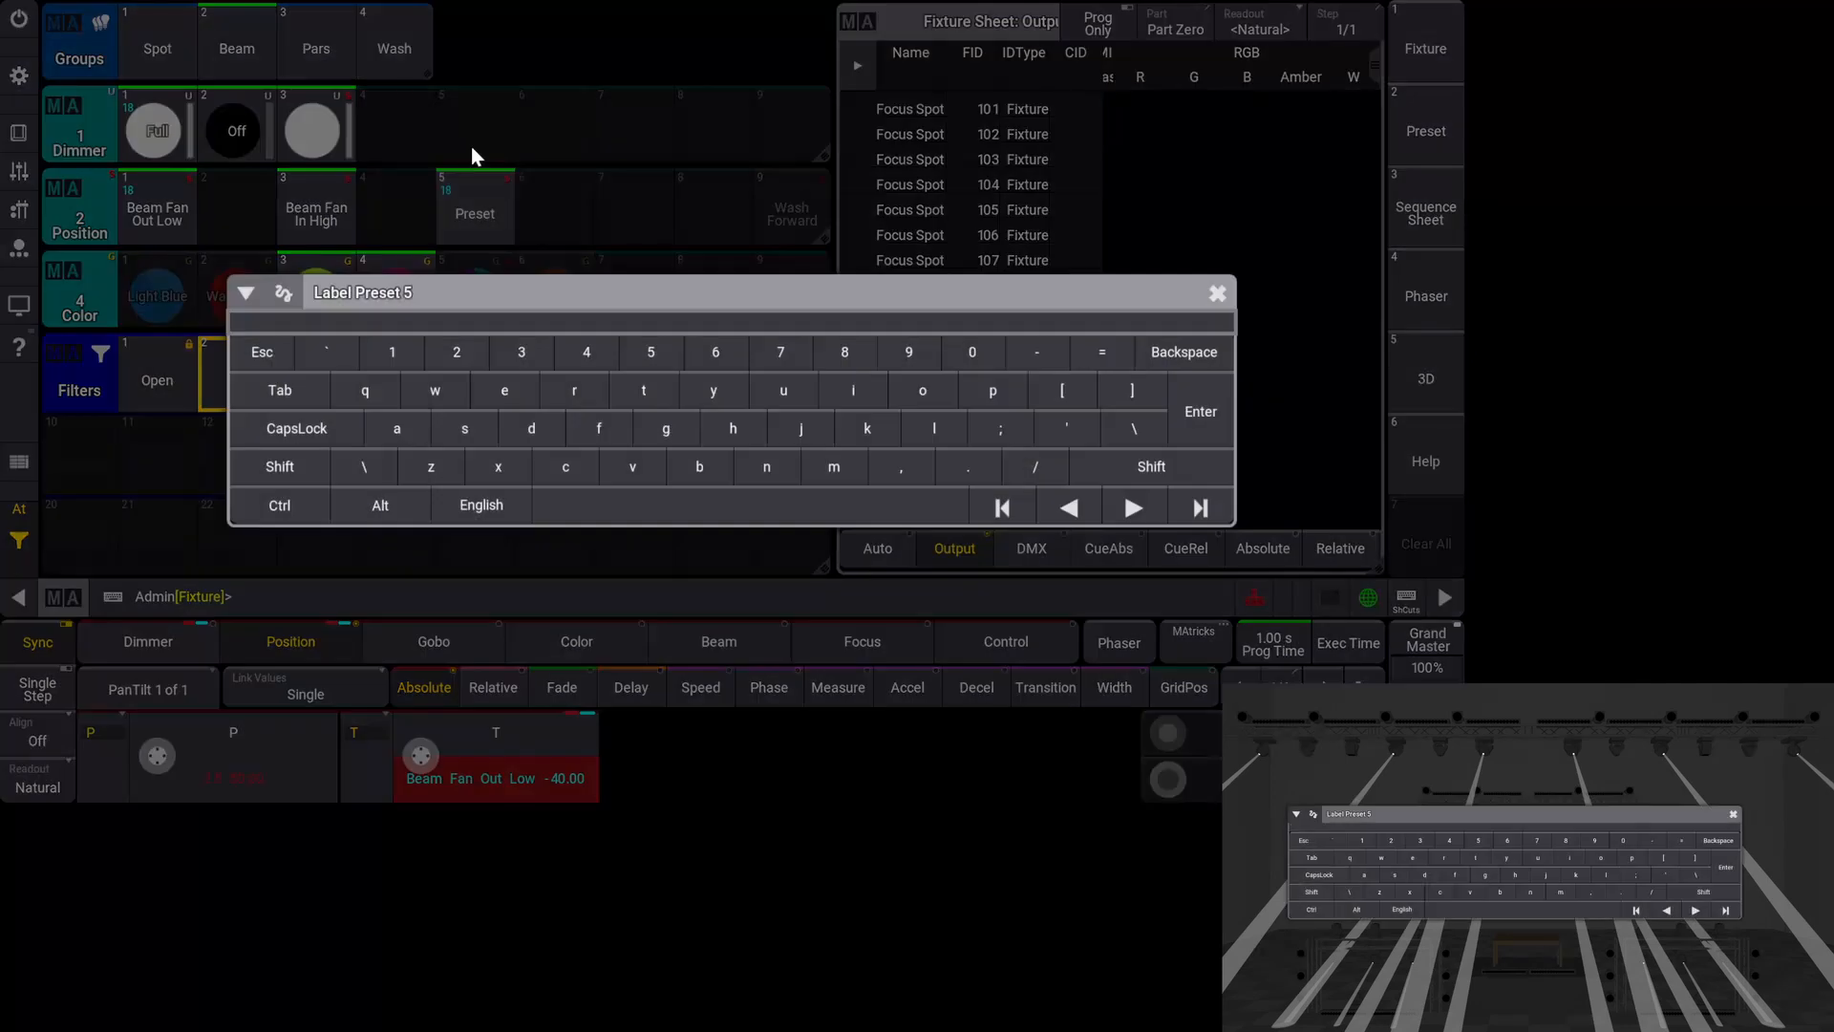
text(Beam Fan Out)
key(Return)
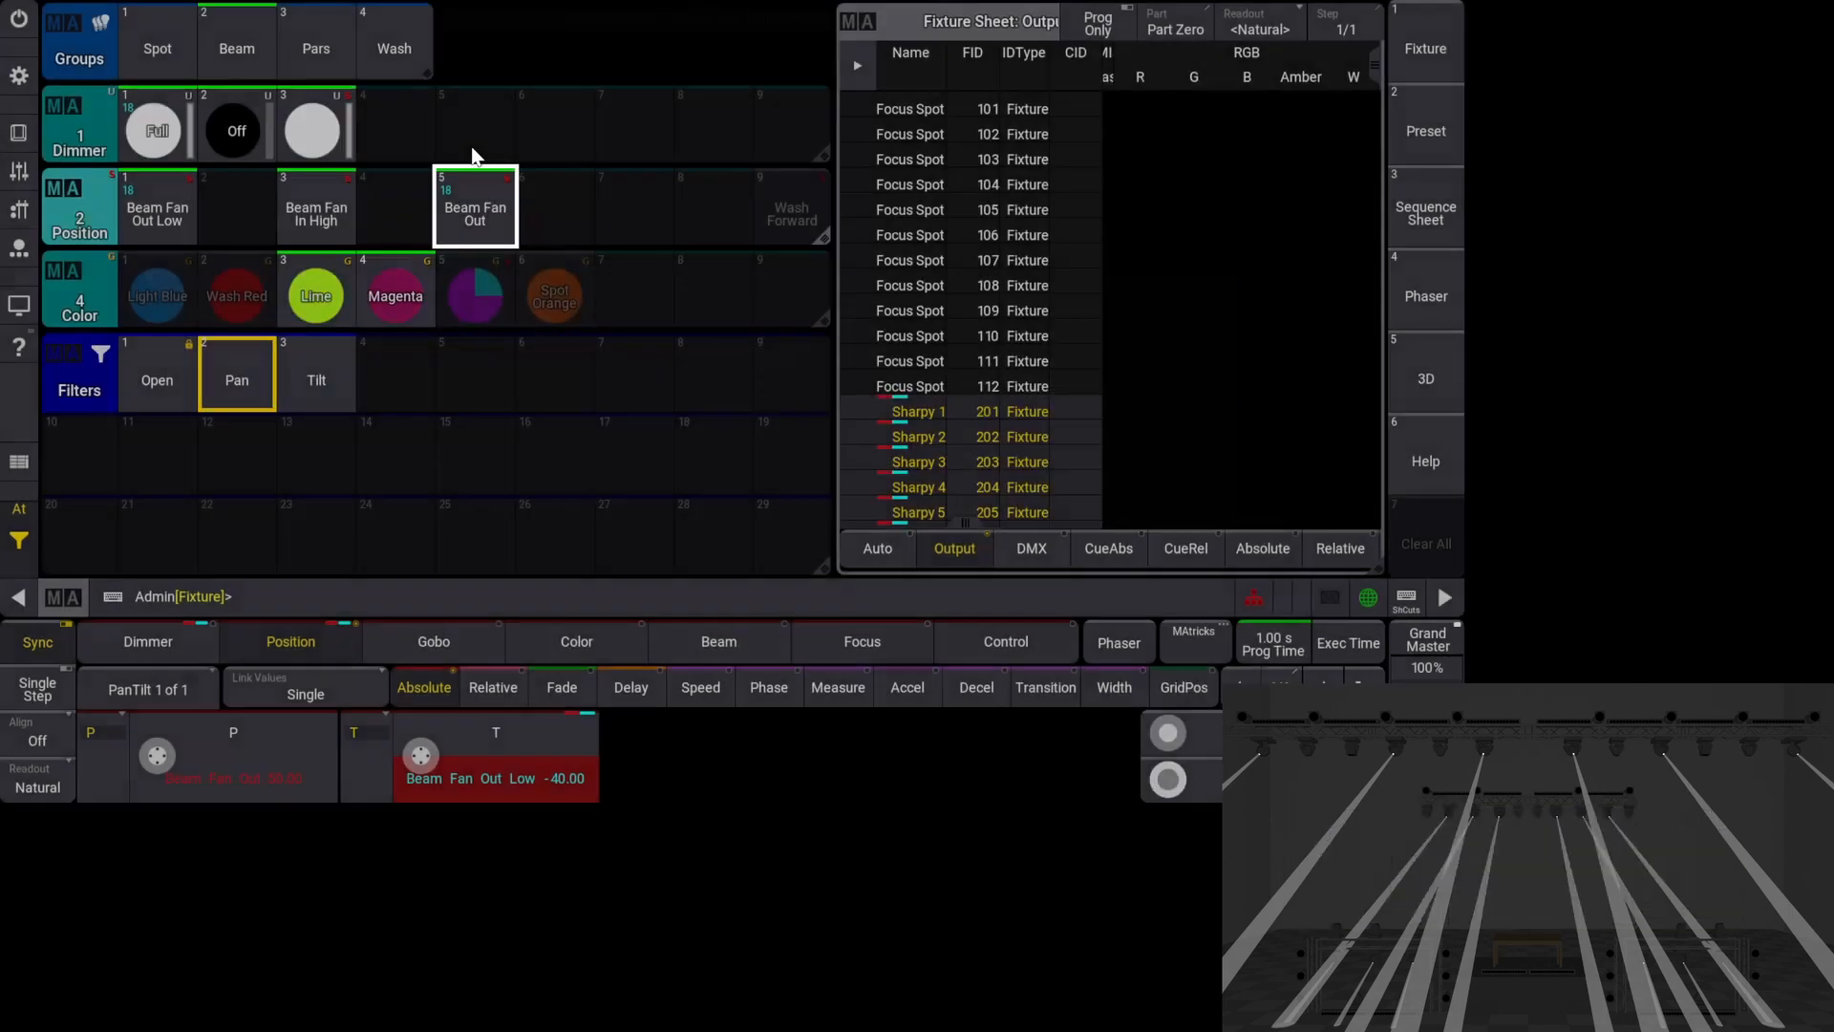
Recall Beam Fan In High through the Pan filter and store it as position preset 6, labelled Beam Fan In.
click(320, 208)
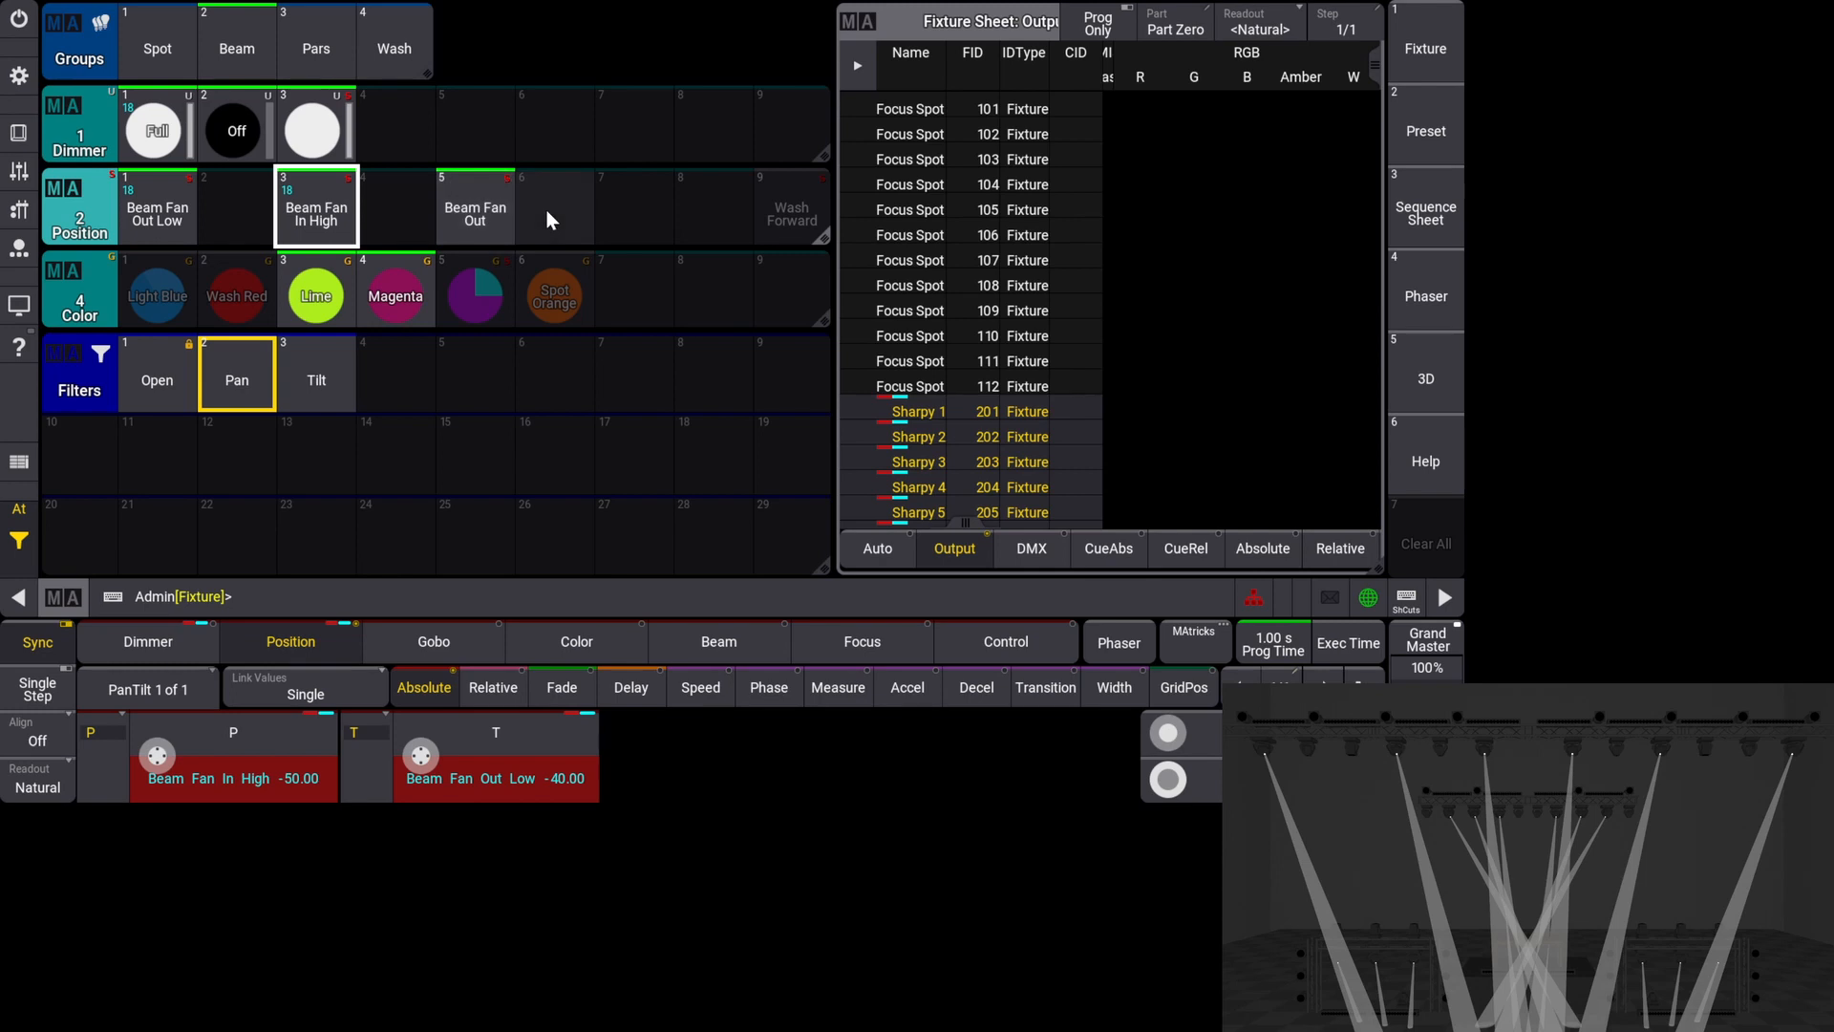
drag(546, 209, 546, 285)
drag(483, 134, 483, 134)
drag(550, 229, 552, 145)
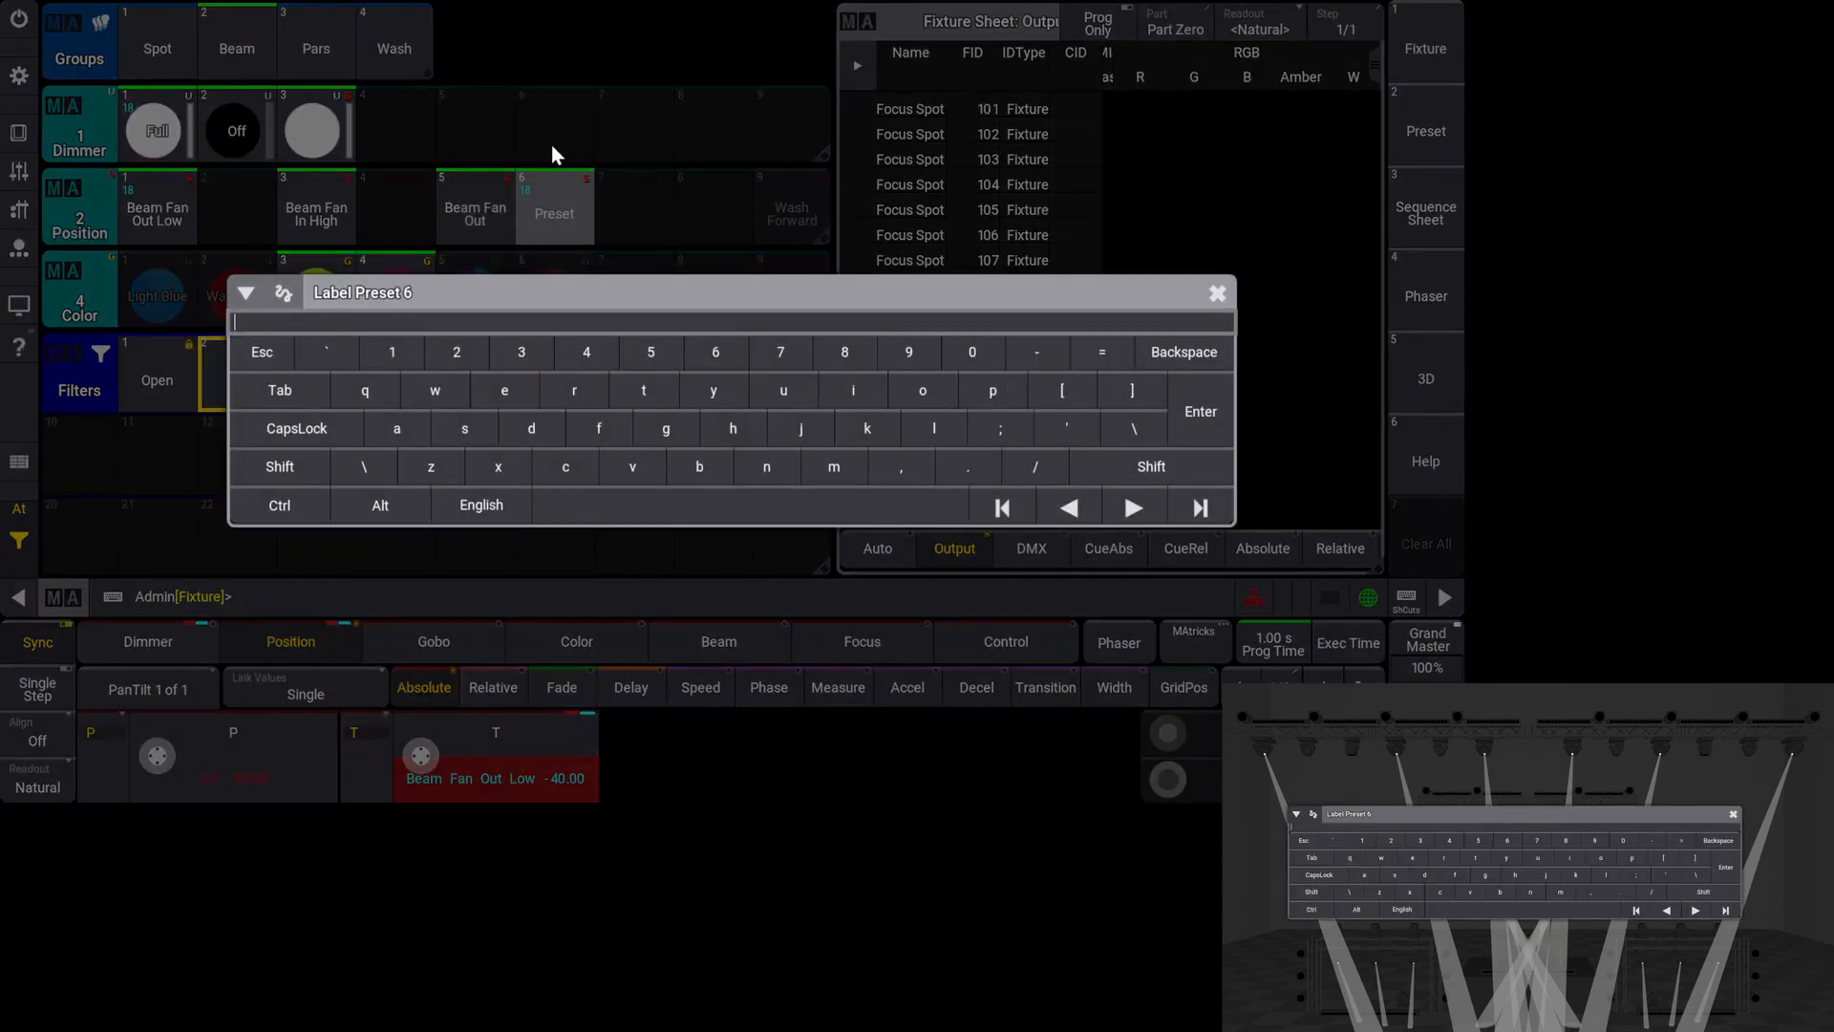
text(Beam Fan In)
key(Return)
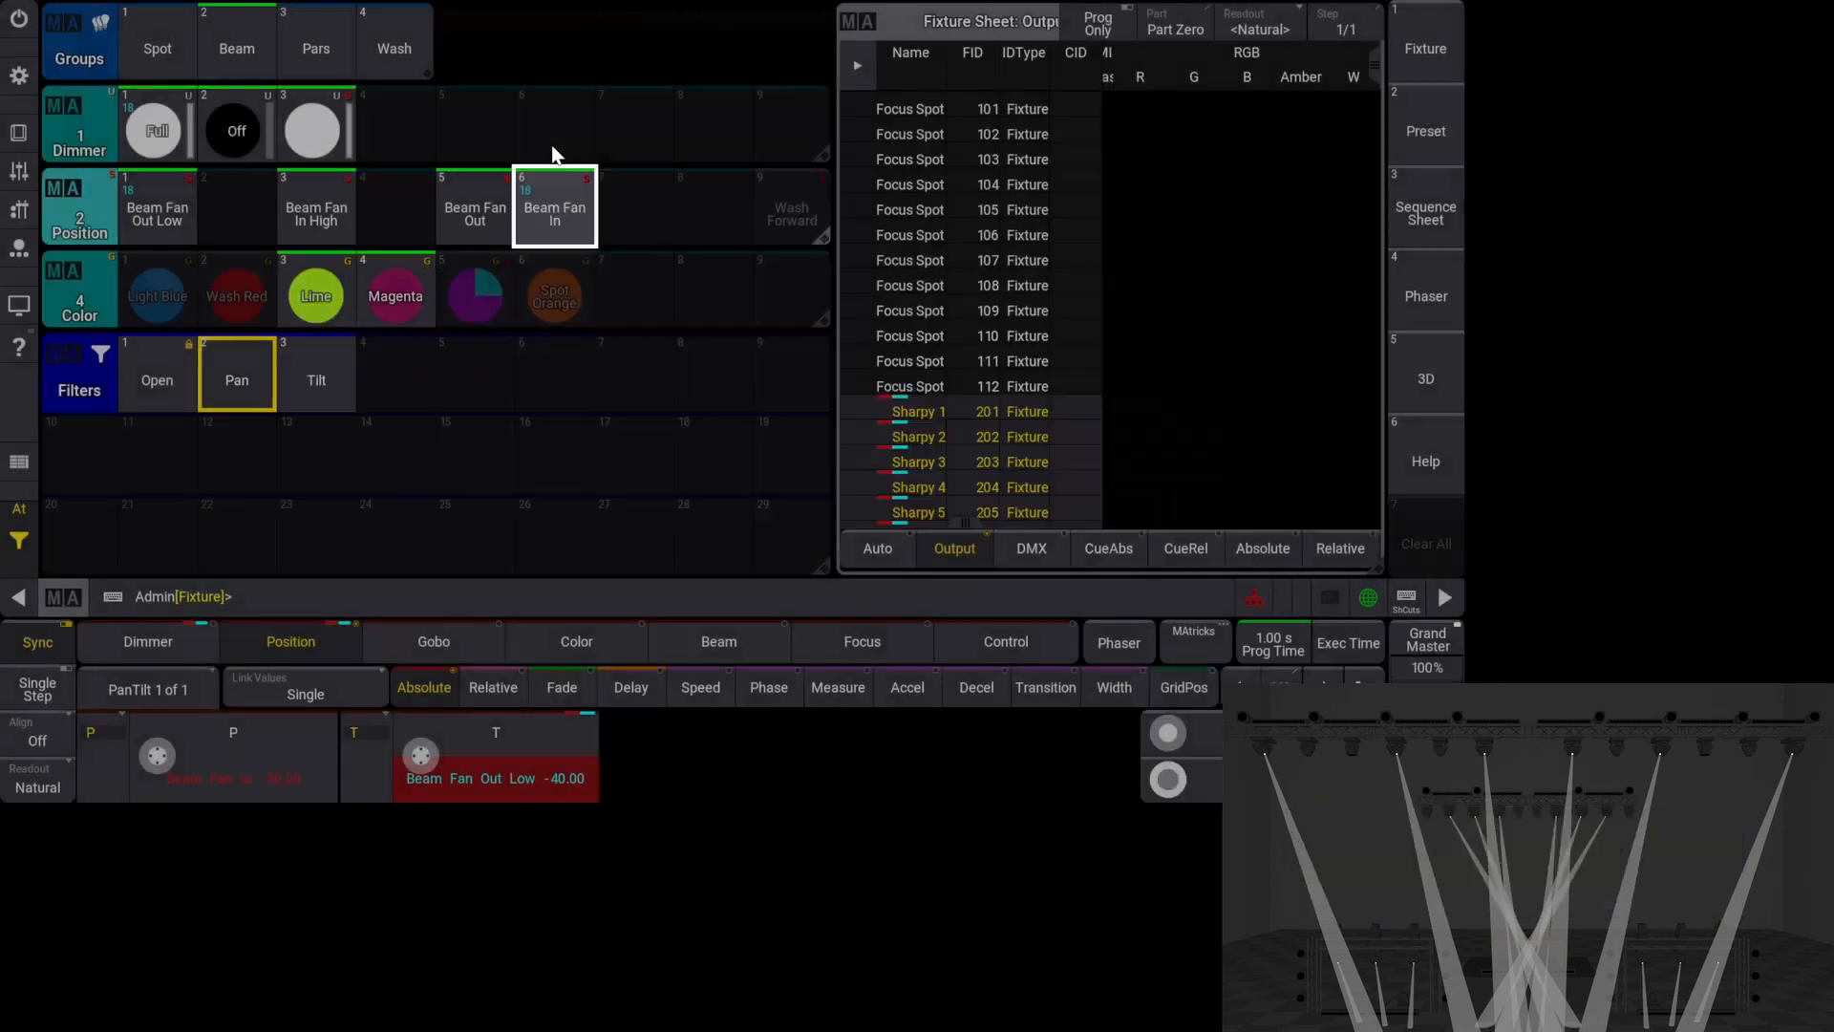
Activate the Tilt filter and store the current tilt as position preset 7, labelled Beam Low.
click(321, 377)
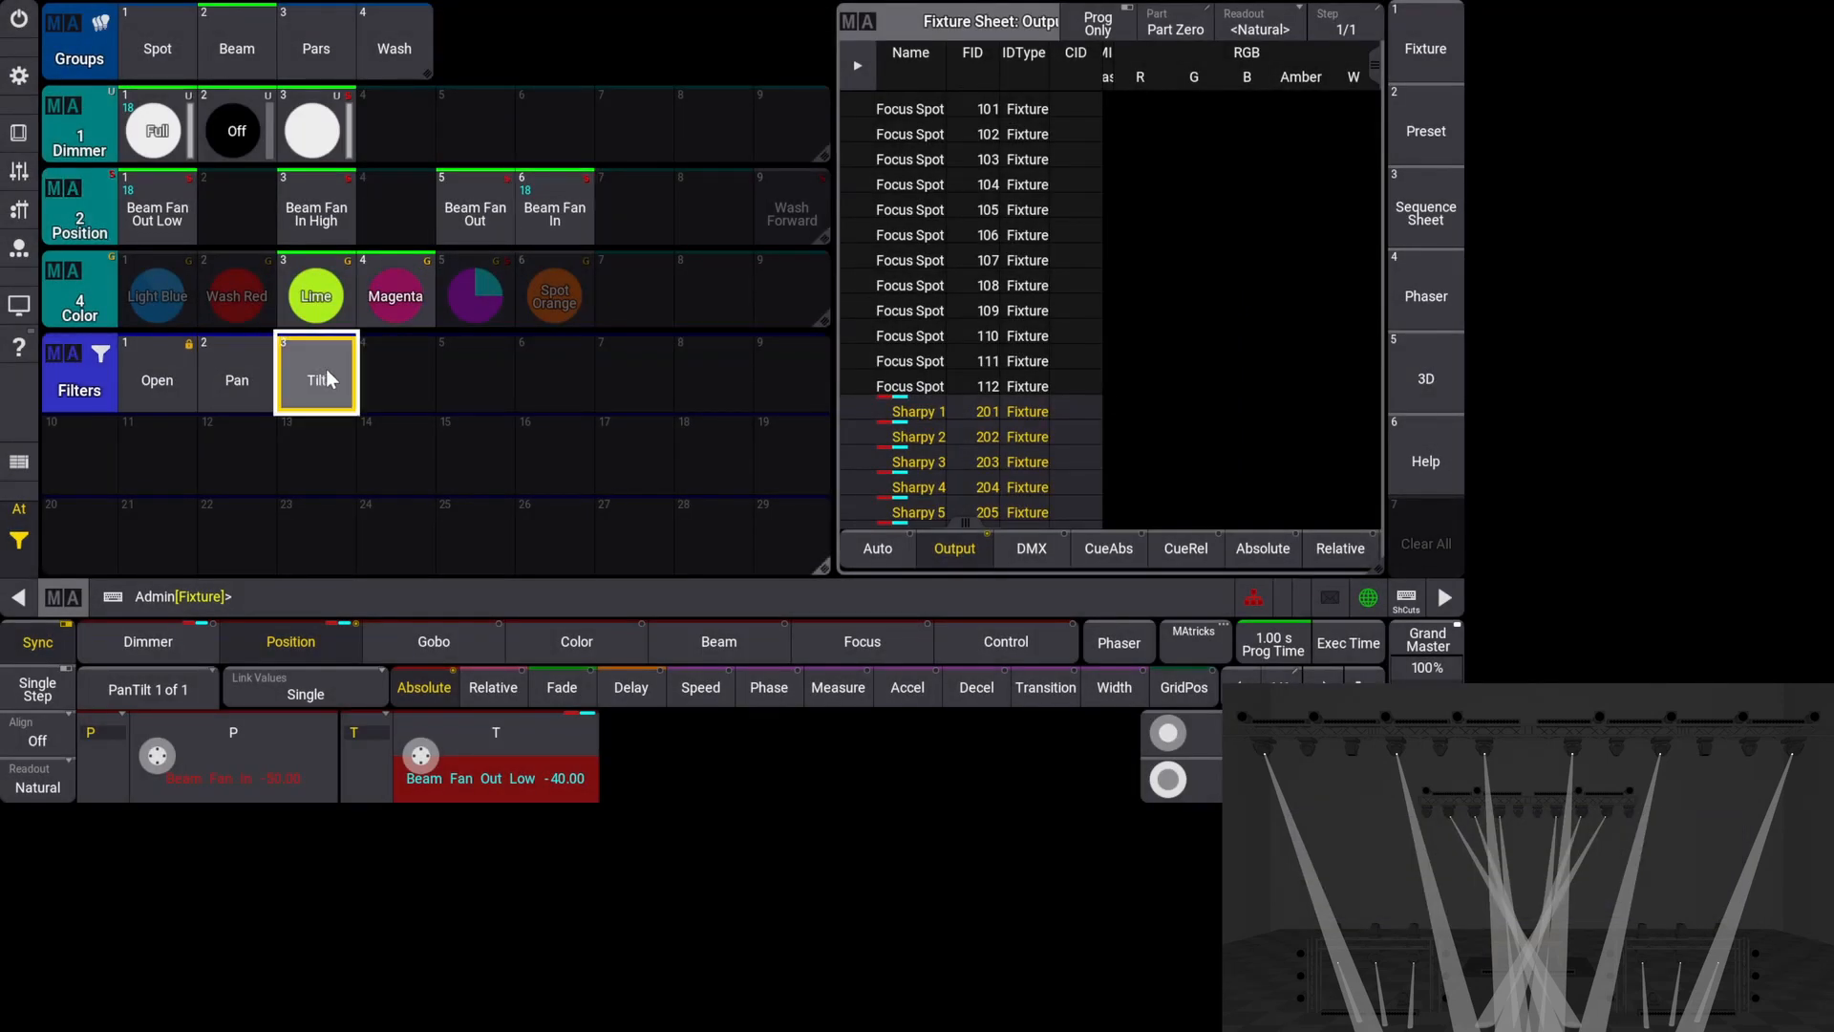
drag(623, 216, 575, 157)
drag(642, 216, 644, 143)
text(Beam Low)
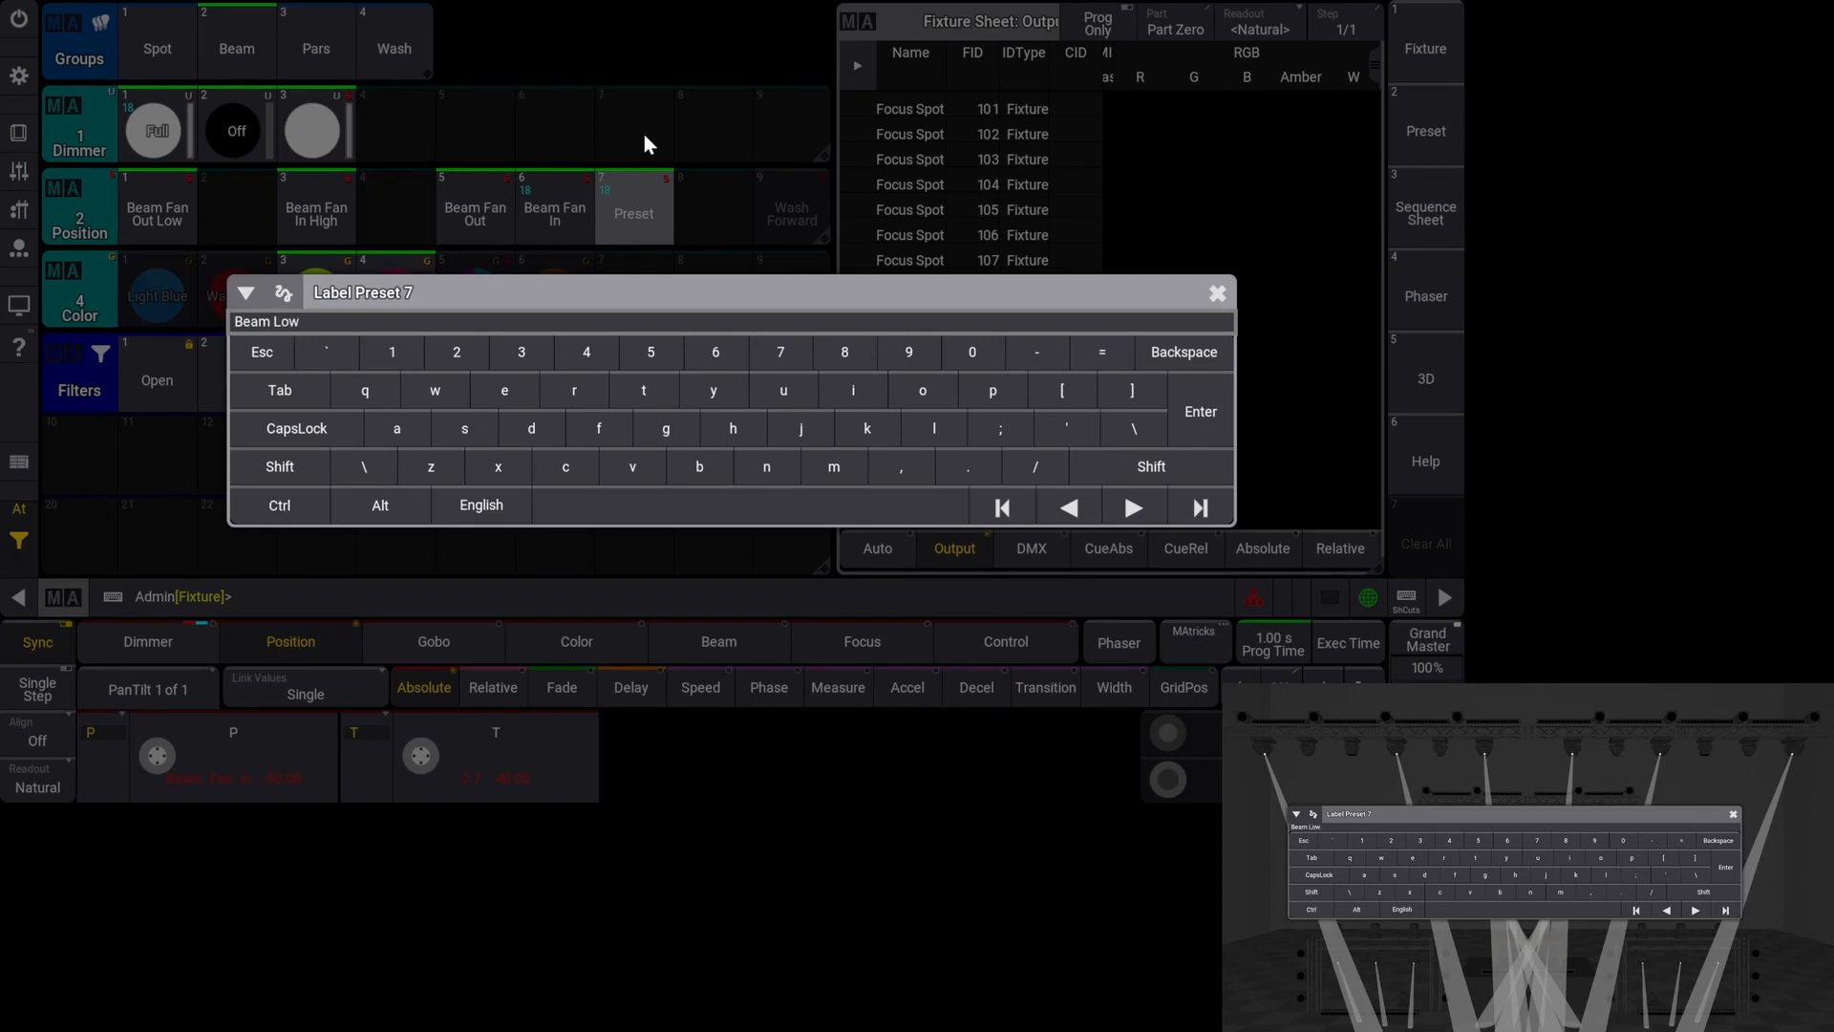
key(Return)
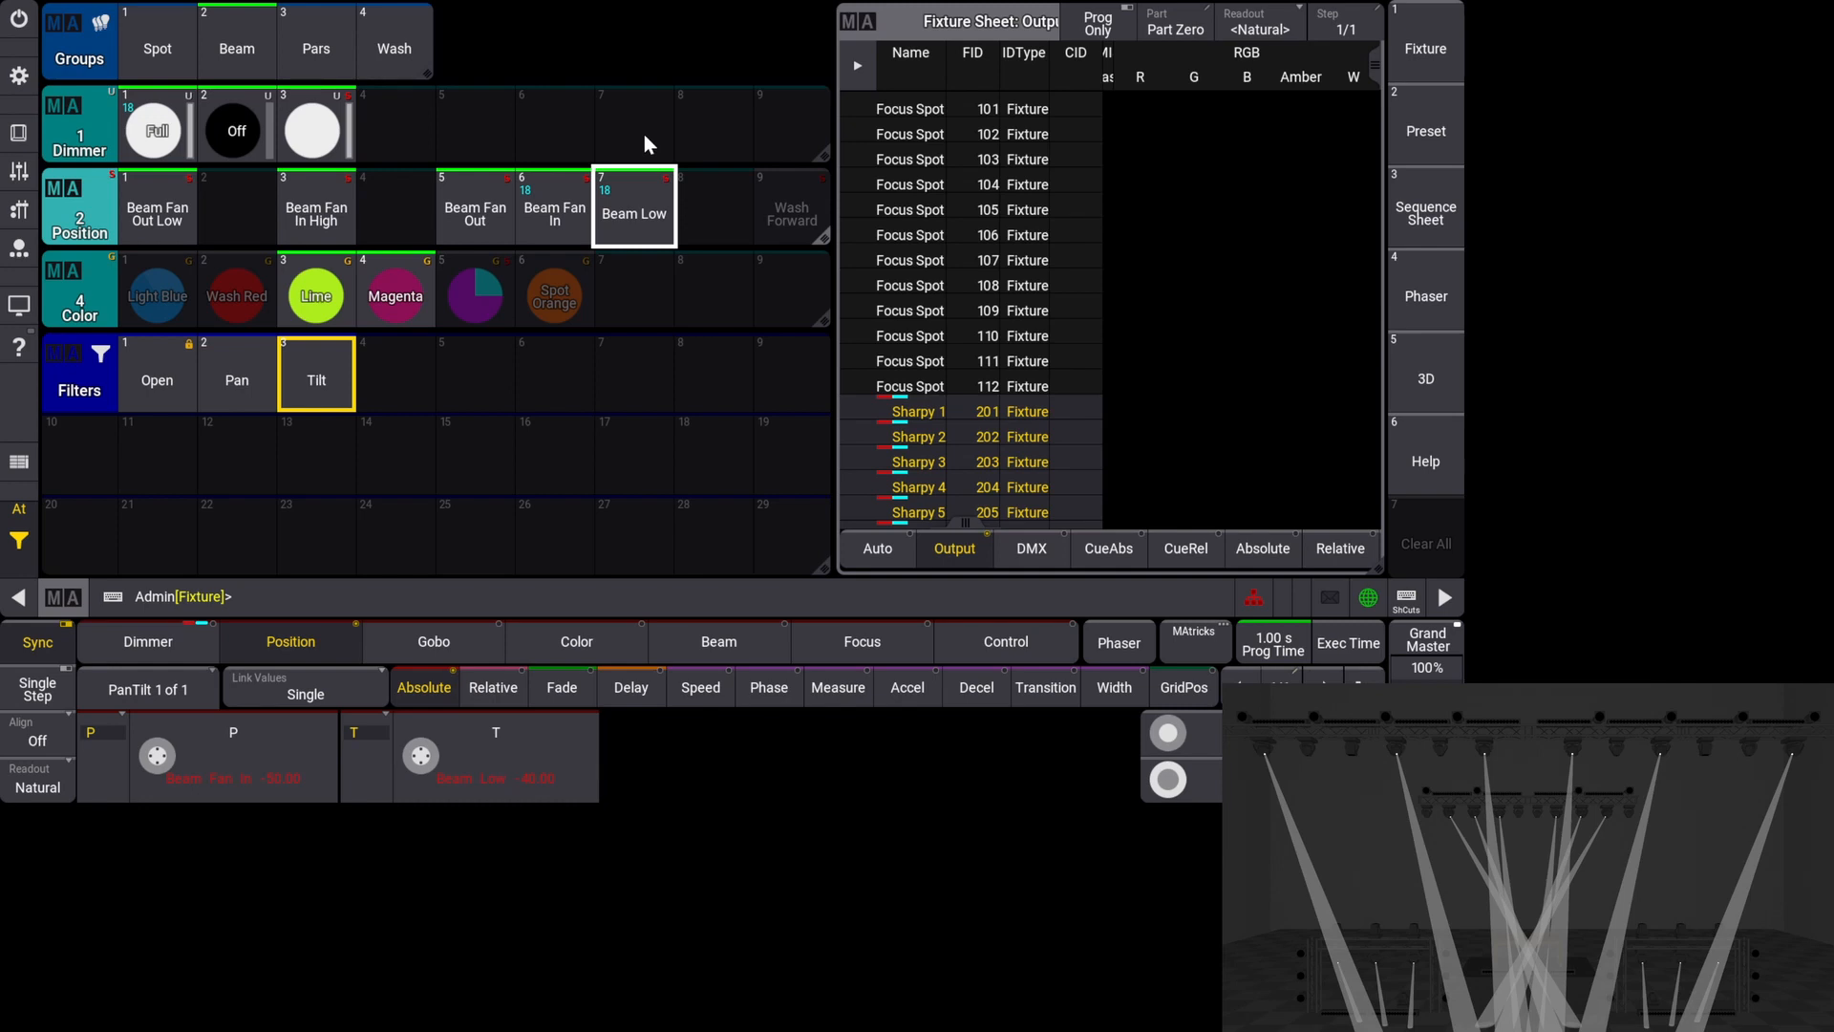
Recall Beam Fan In High through the Tilt filter and store it as position preset 8, labelled Beam High.
click(334, 210)
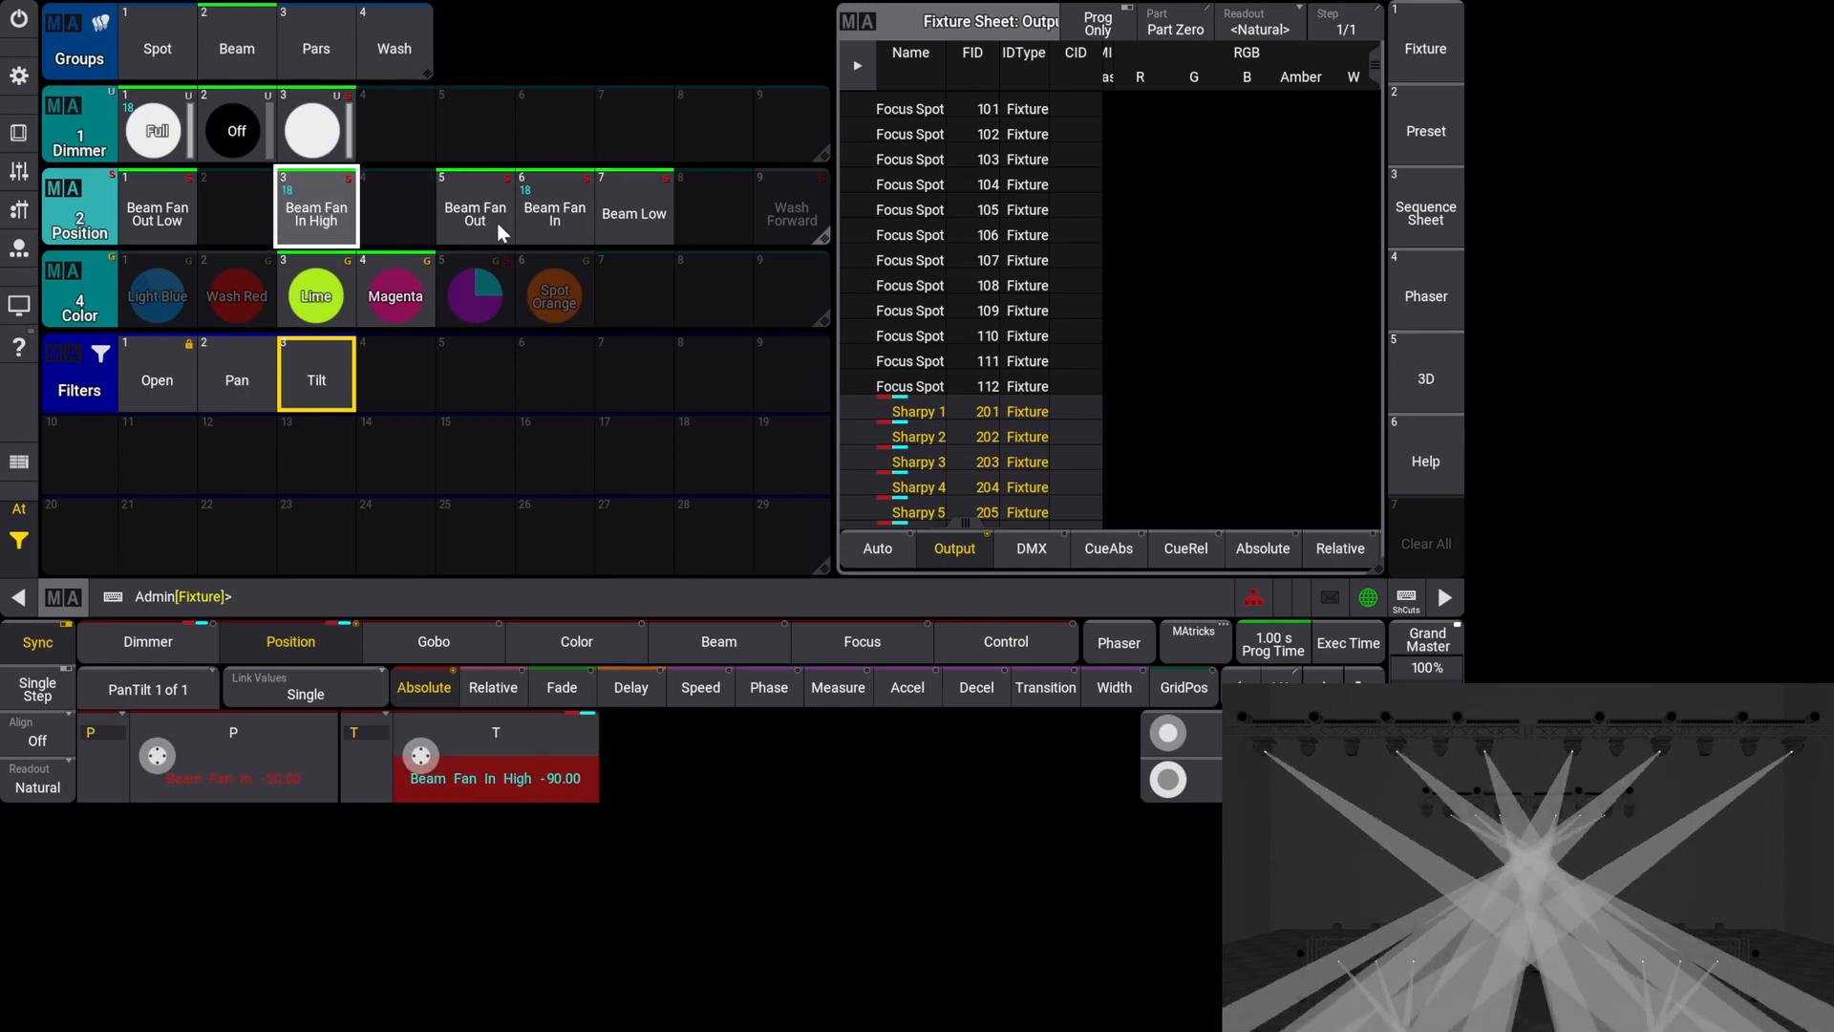
drag(703, 209, 715, 148)
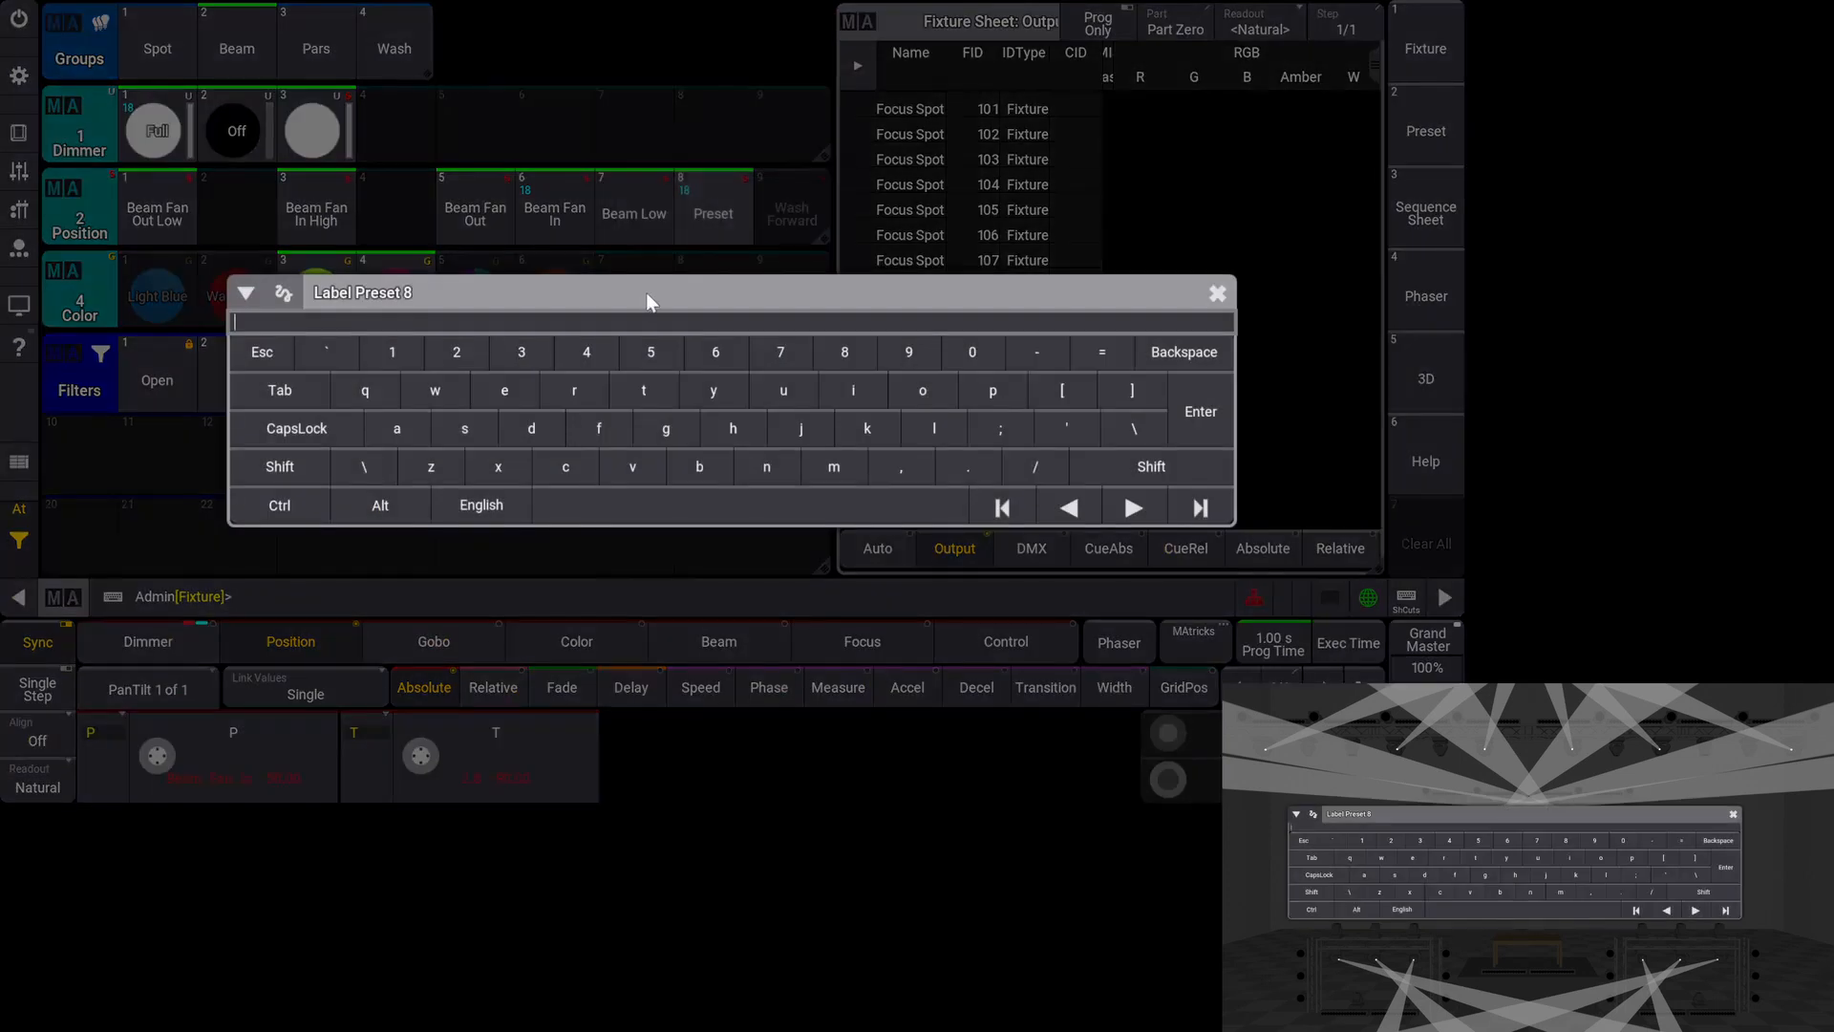
text(Beam High)
key(Return)
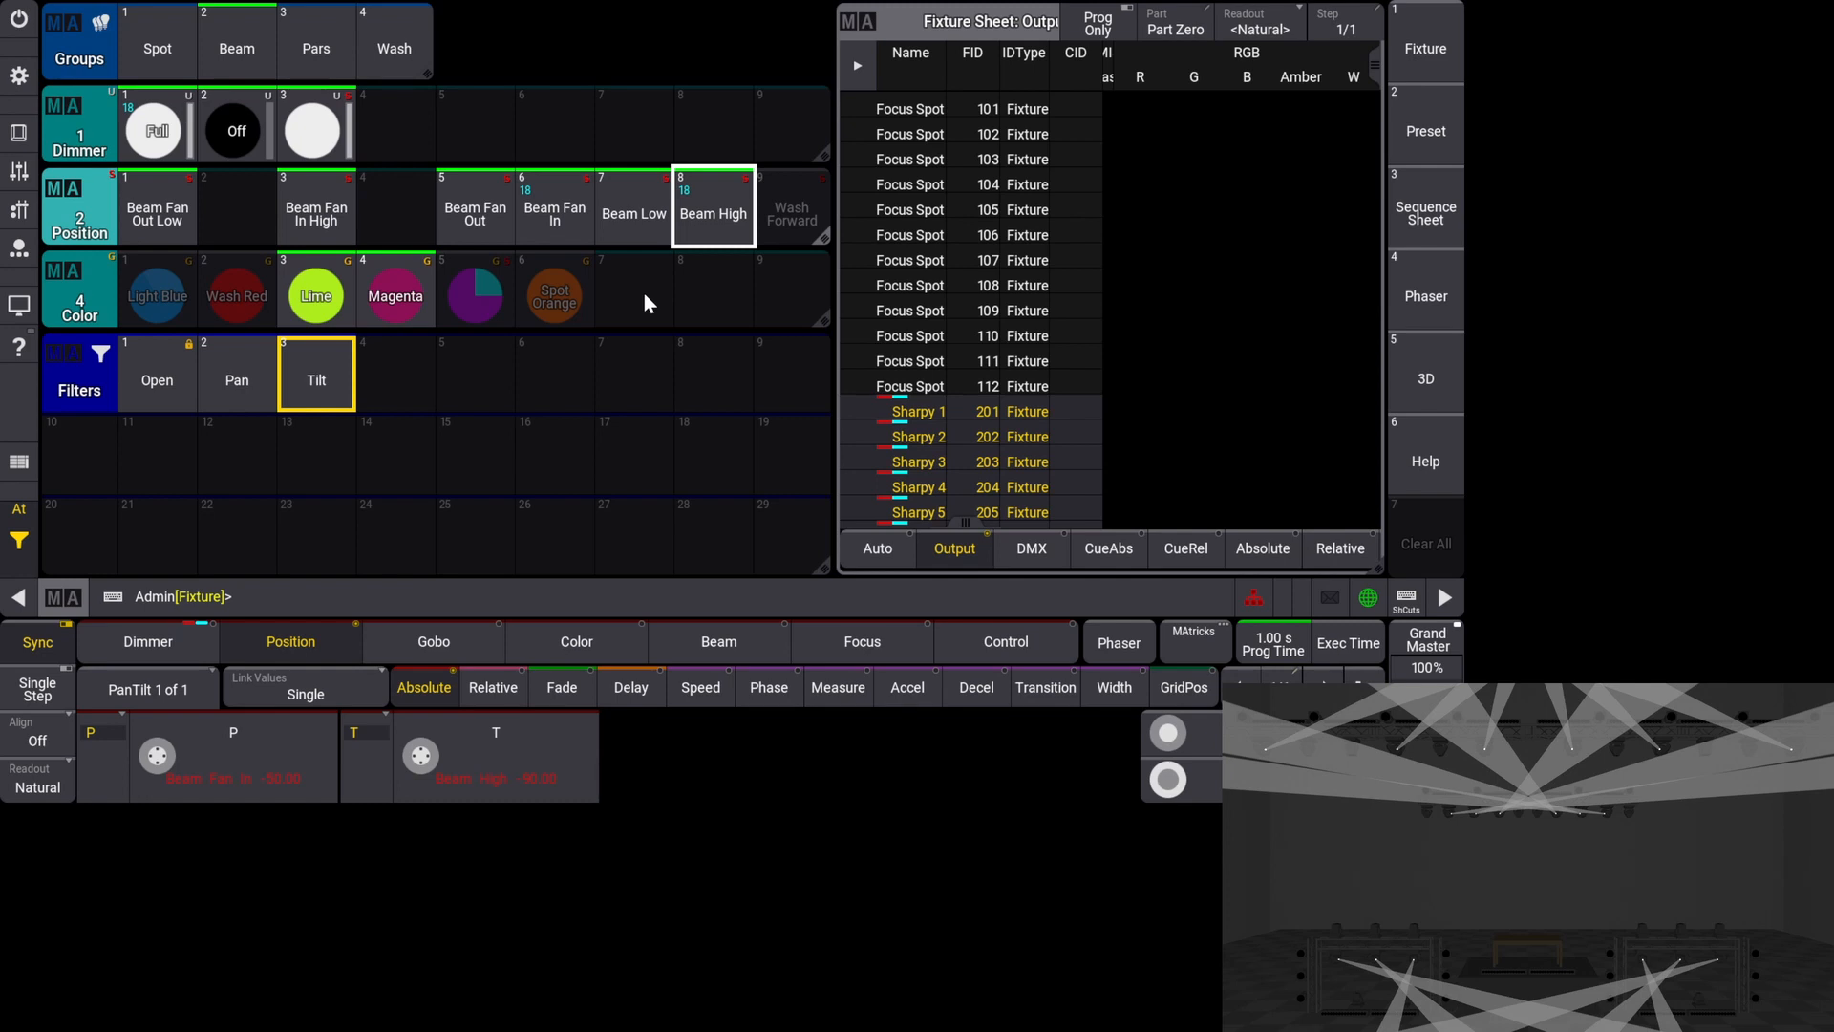
With the Open filter active, combine Beam Fan Out and Beam High and store them as position preset 2, labelled Beam Fan Out High.
click(134, 365)
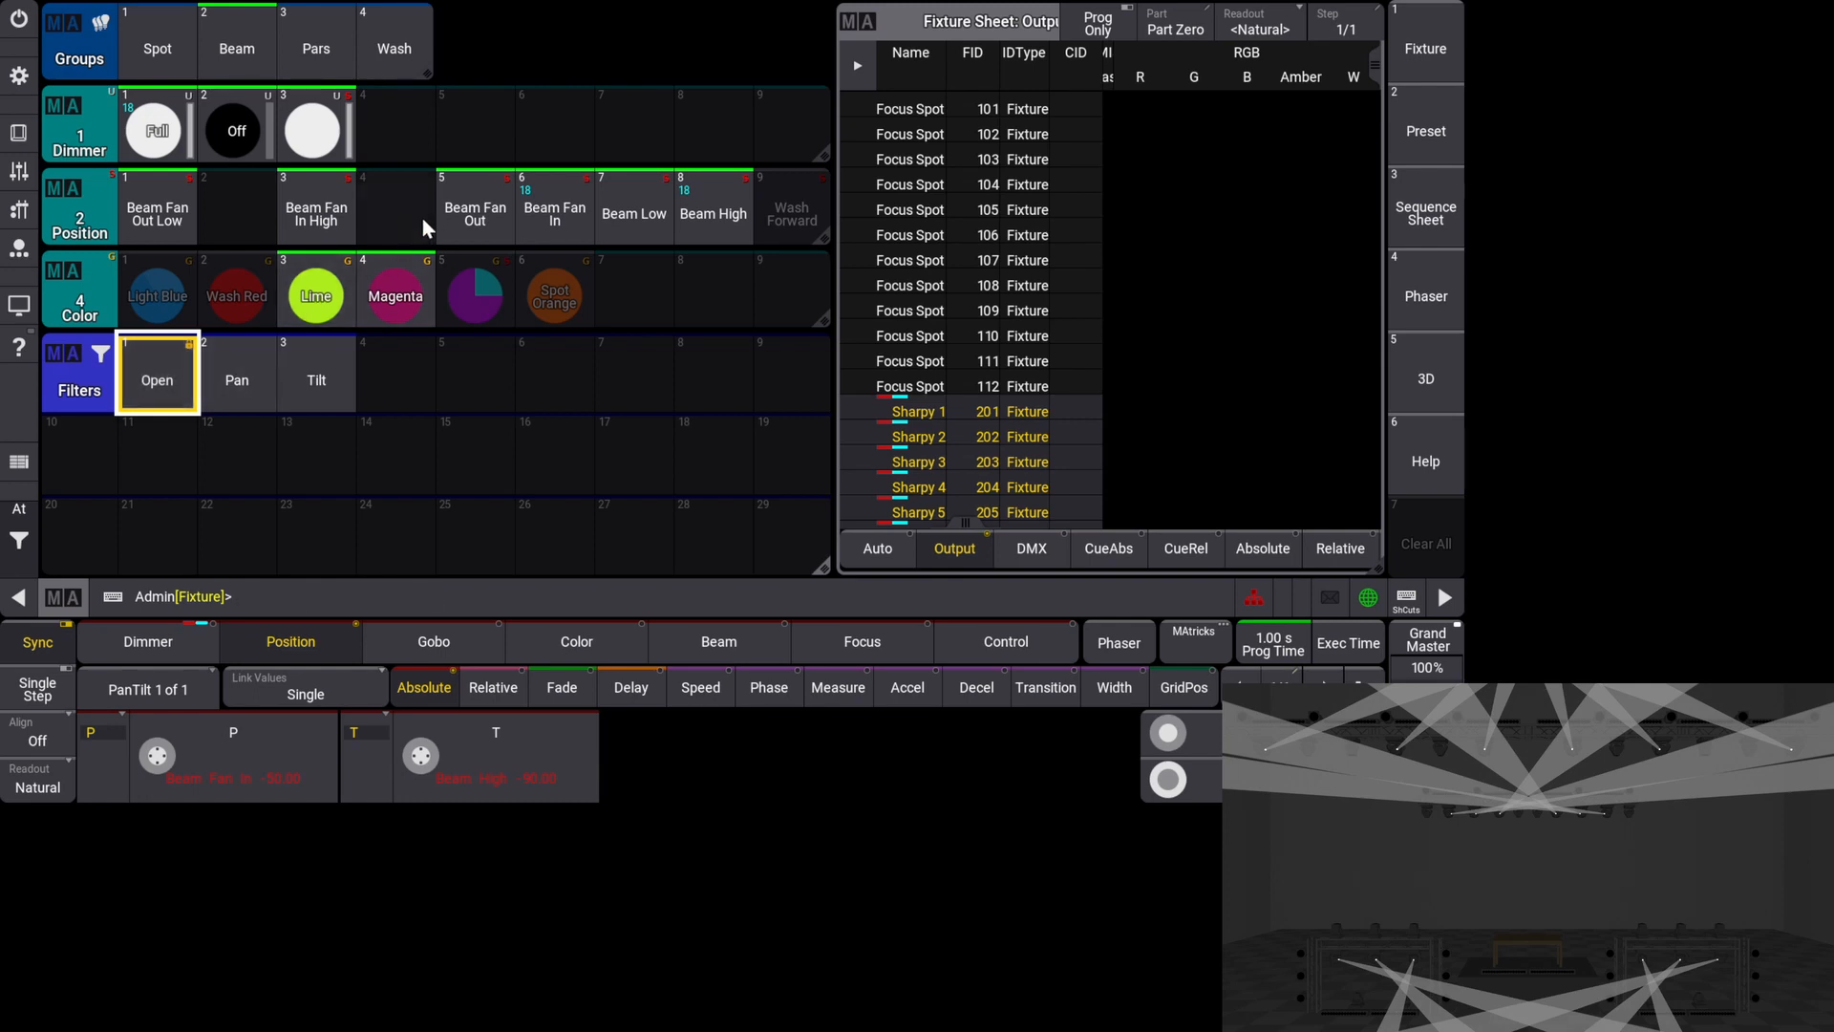
click(460, 213)
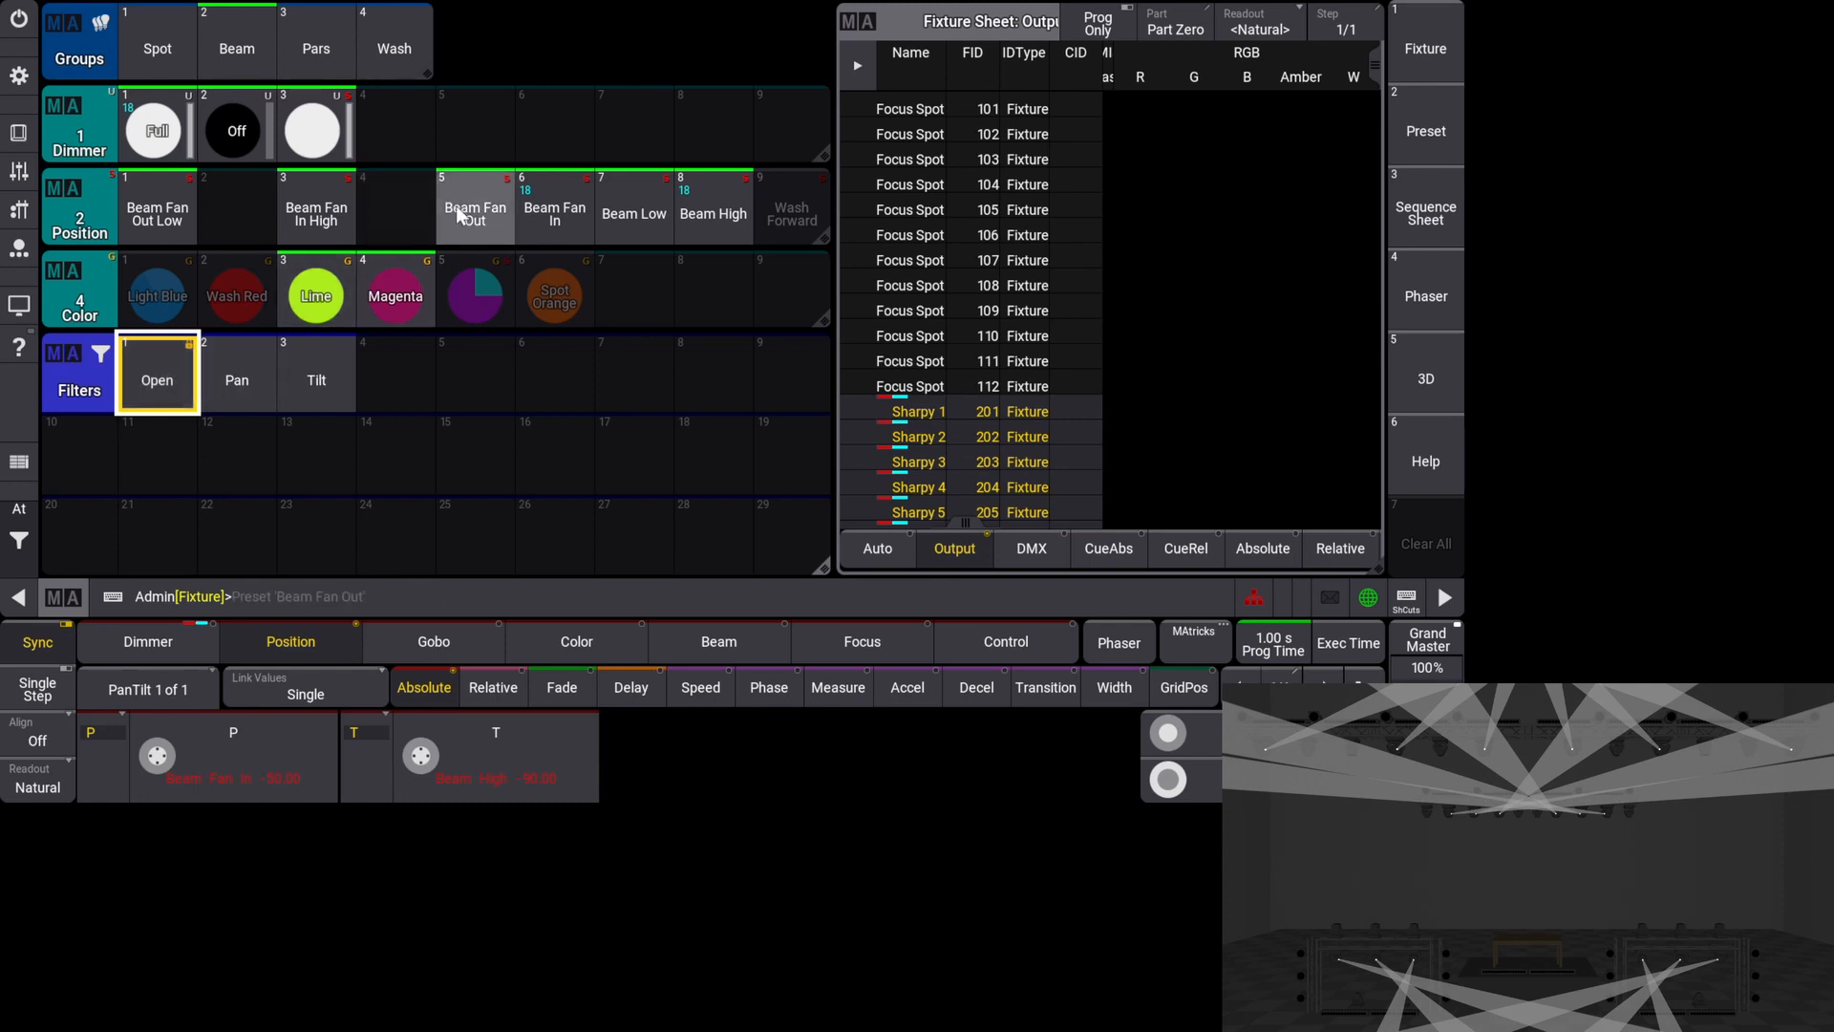
click(713, 209)
drag(240, 205, 185, 133)
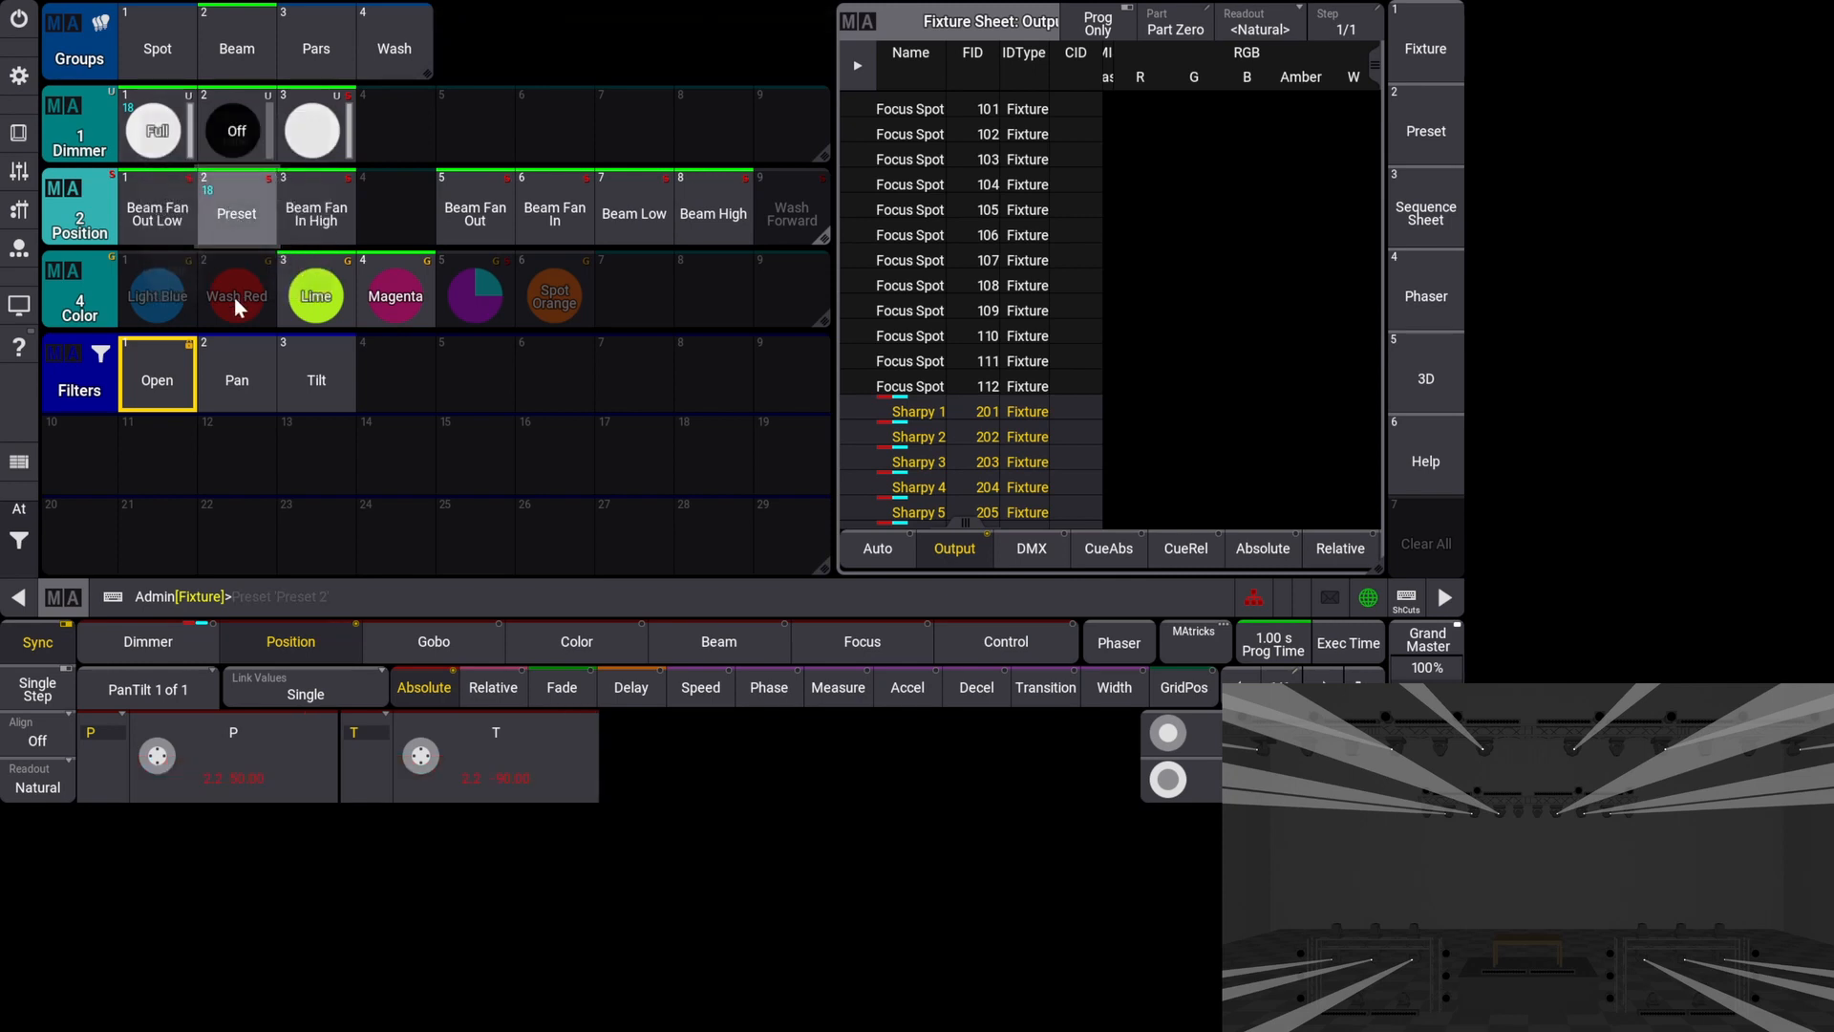
drag(237, 208, 225, 140)
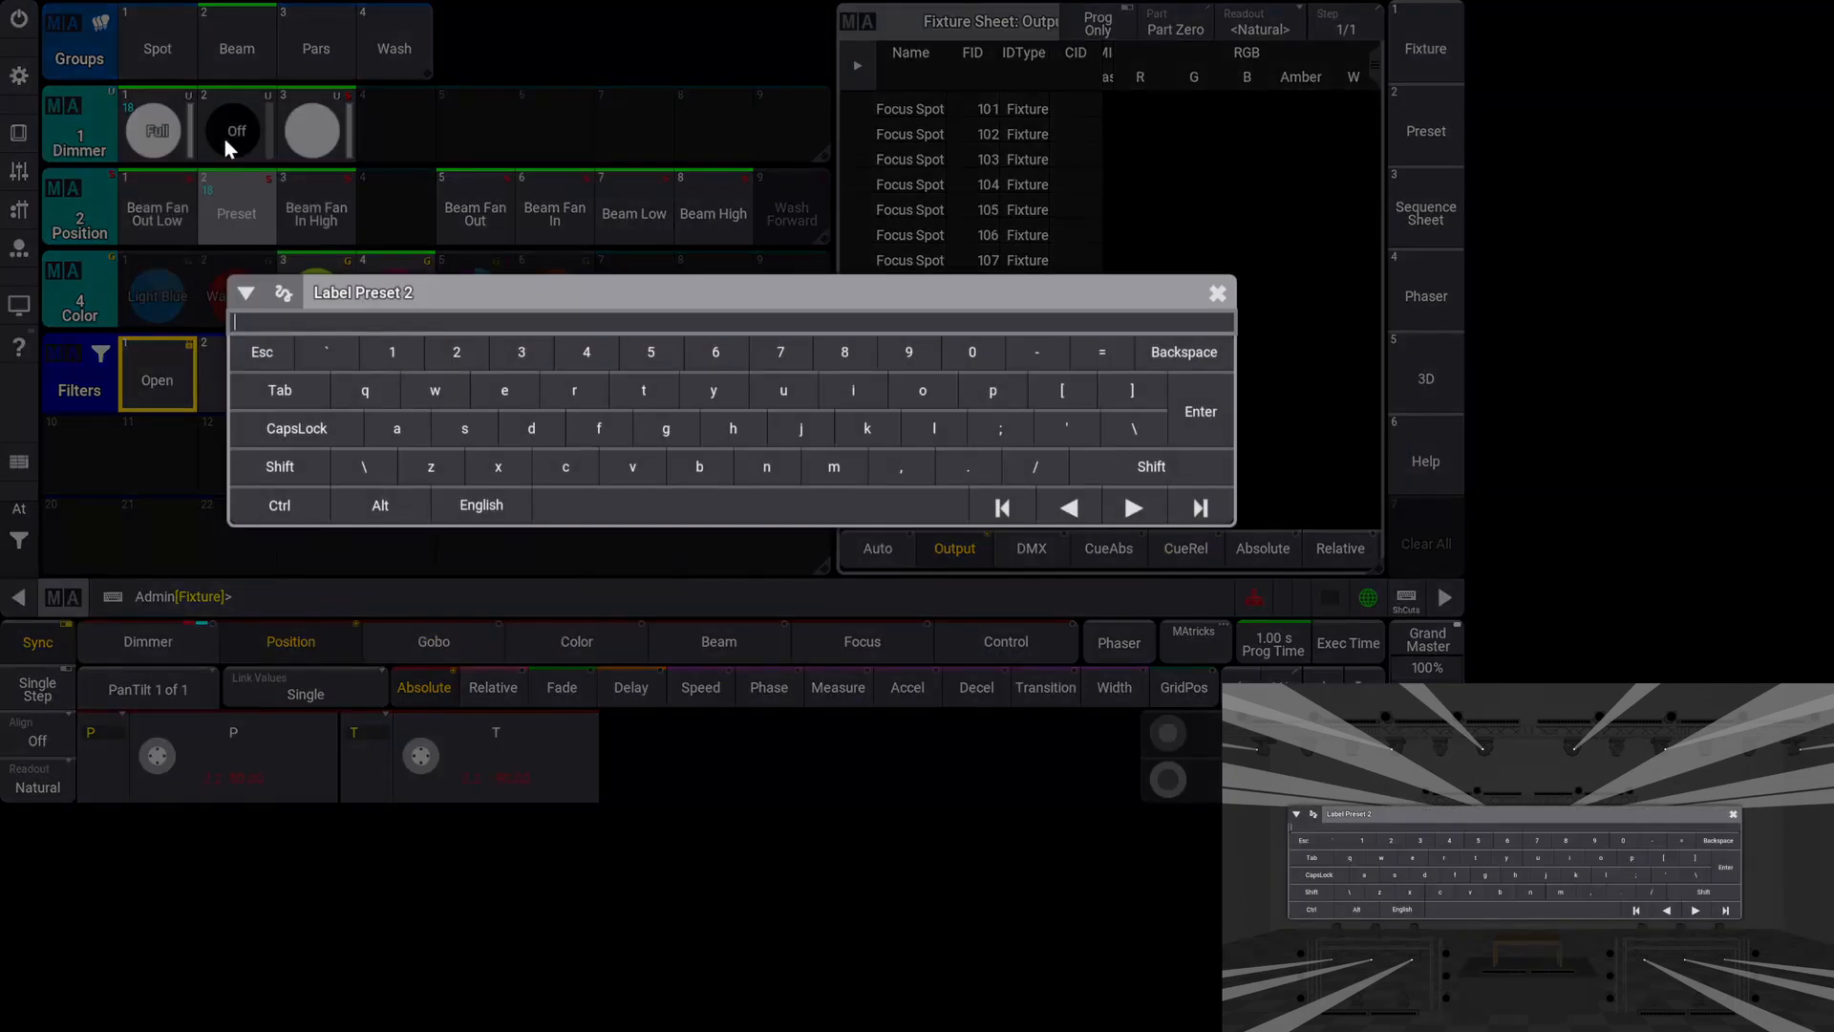
text(Beam Fan Out High)
key(Return)
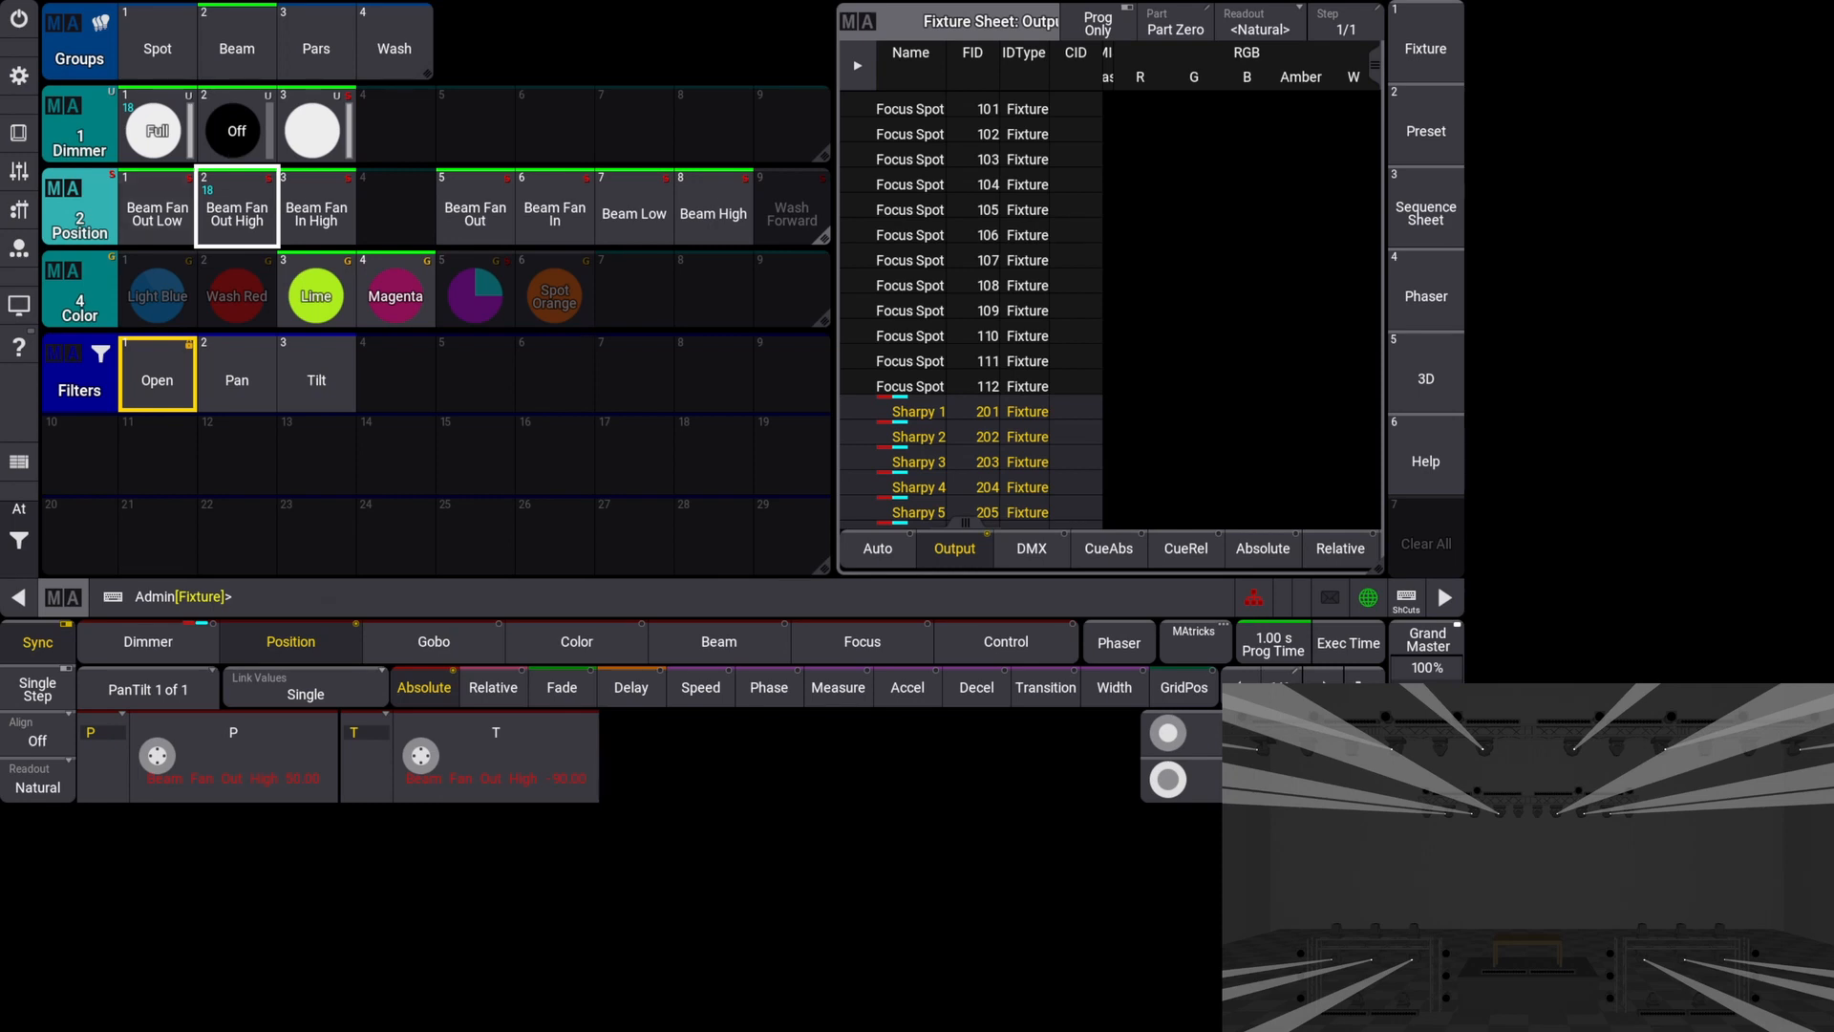
Combine Beam Fan In and Beam Low and store them as position preset 4, labelled Beam Fan In Low.
click(545, 216)
click(633, 209)
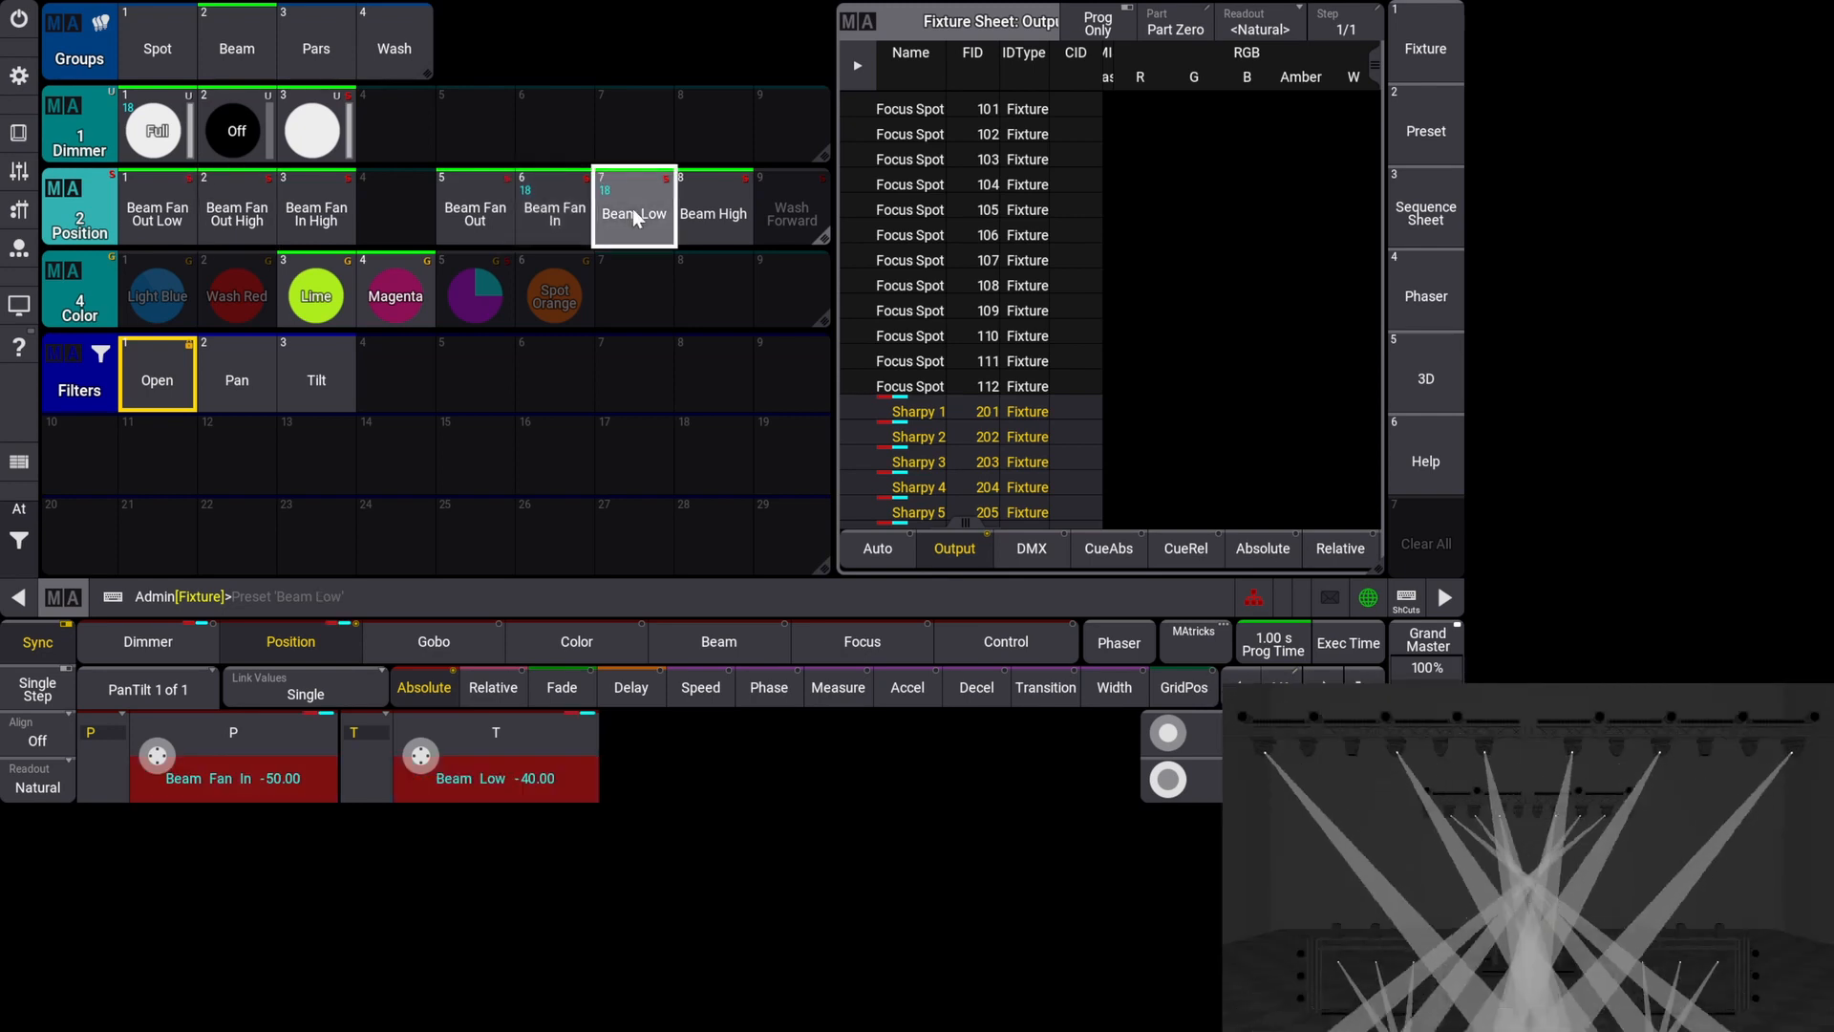
drag(381, 214, 381, 145)
text(Bea)
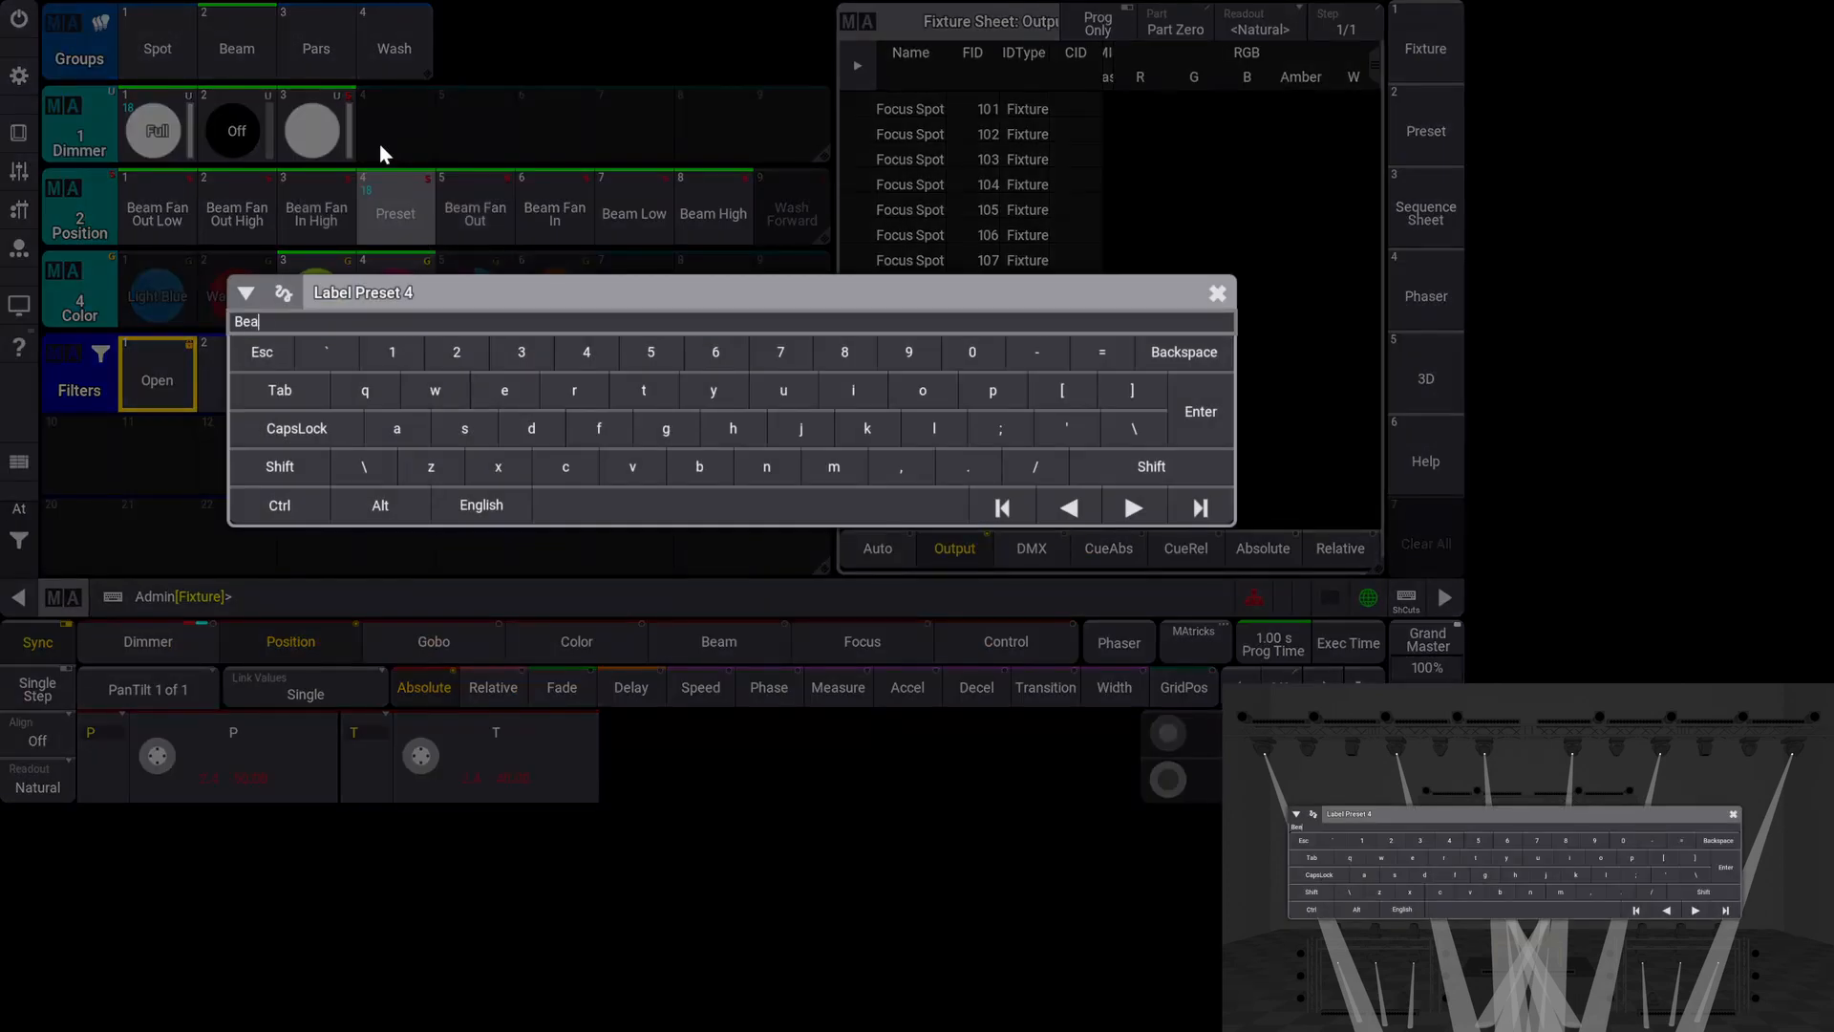
text(m Fan In Low)
key(Return)
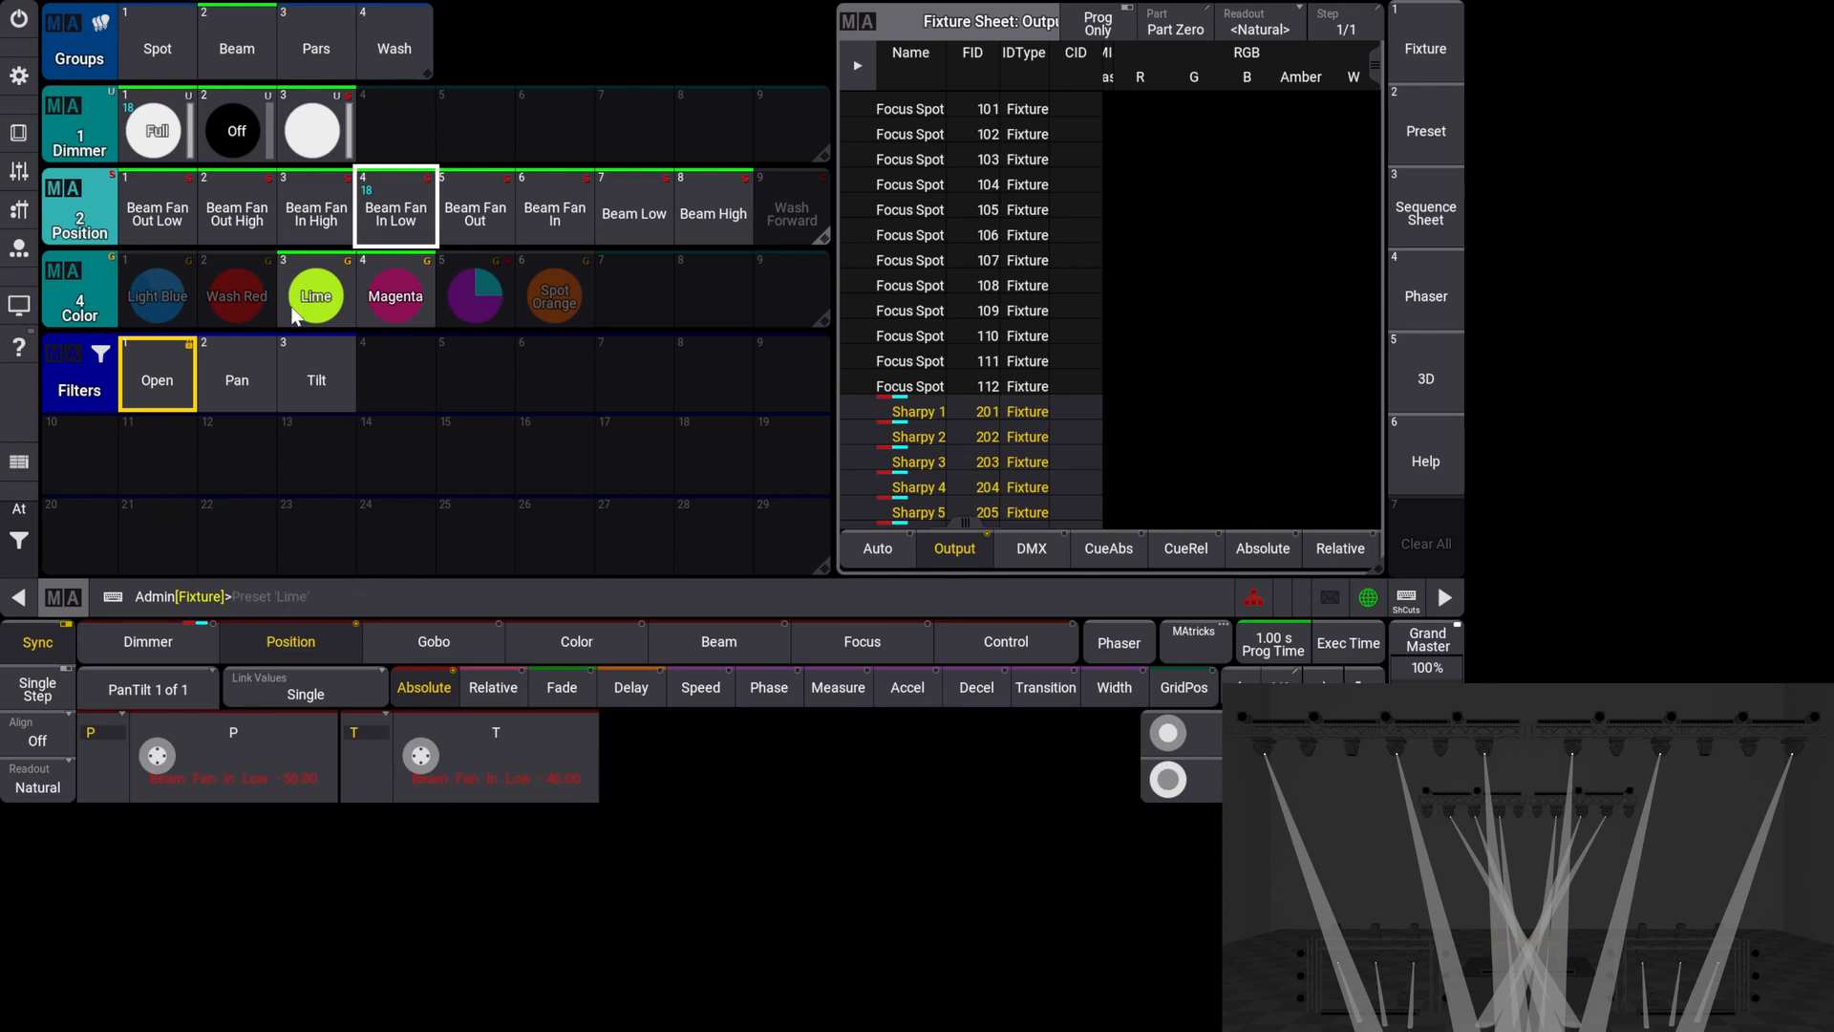
Clear the programmer completely and quick-save the show file.
click(19, 535)
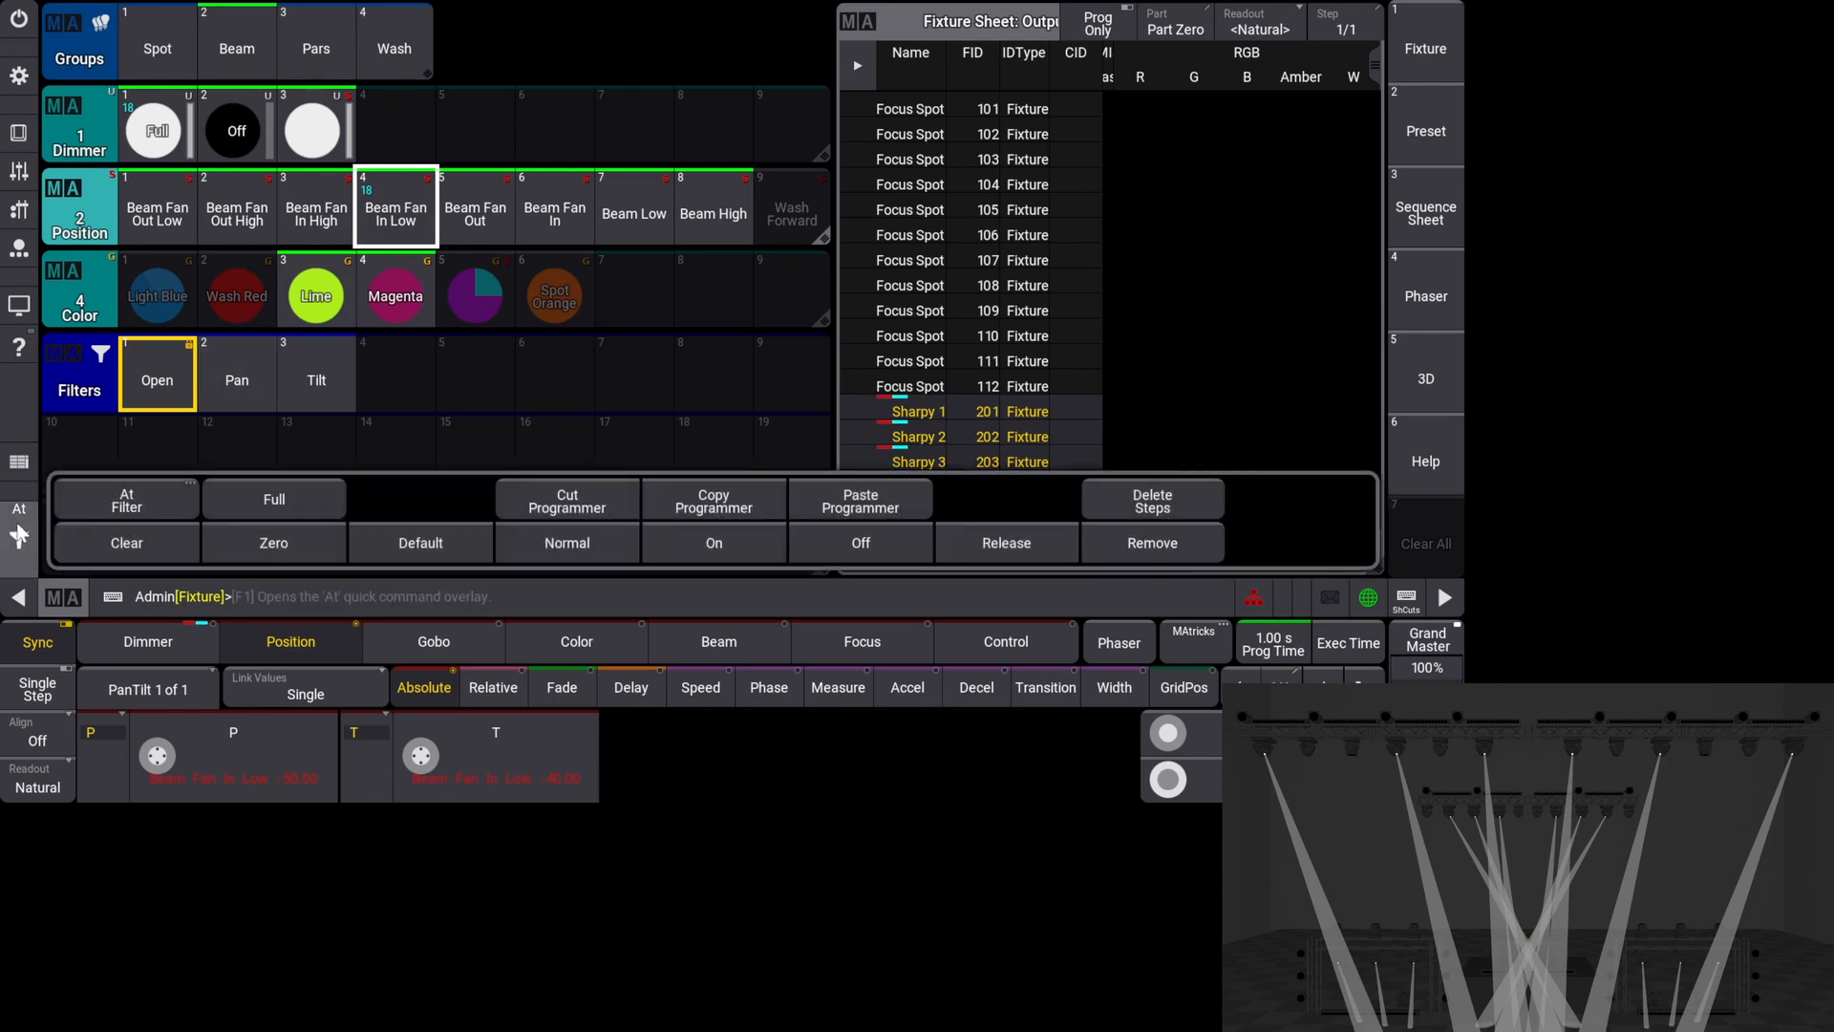
click(126, 542)
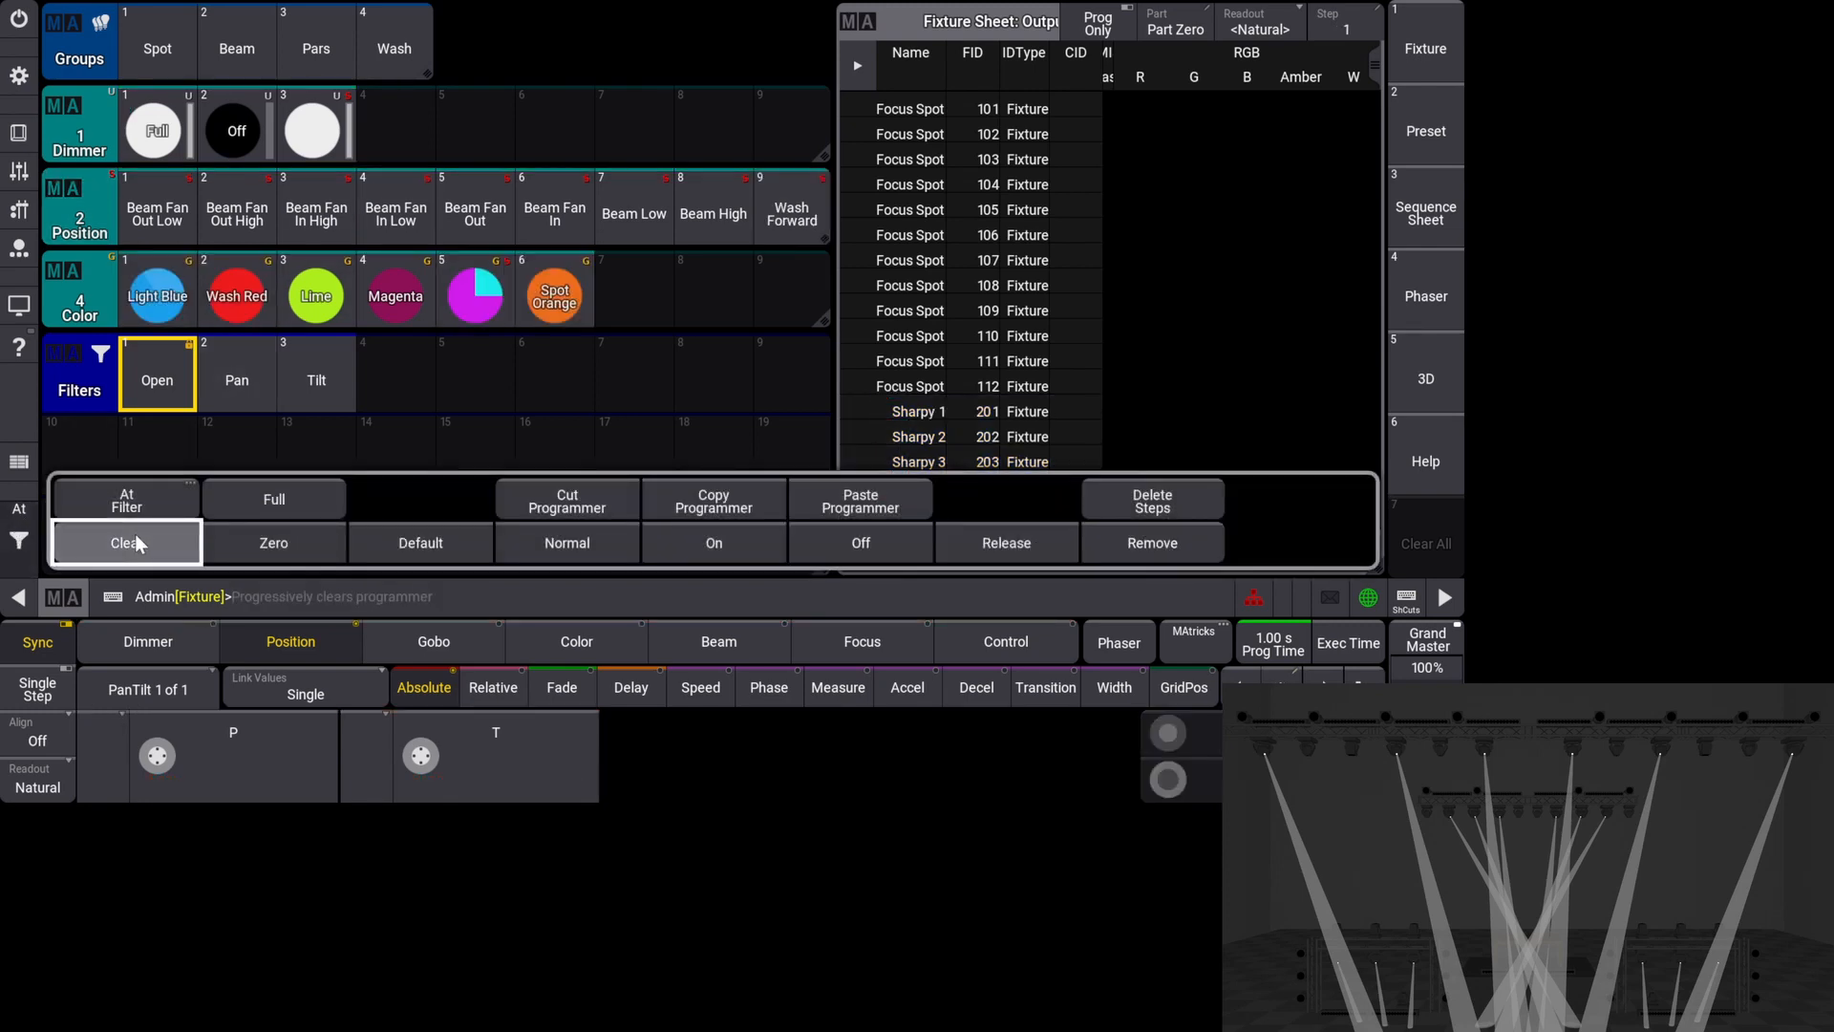
click(19, 76)
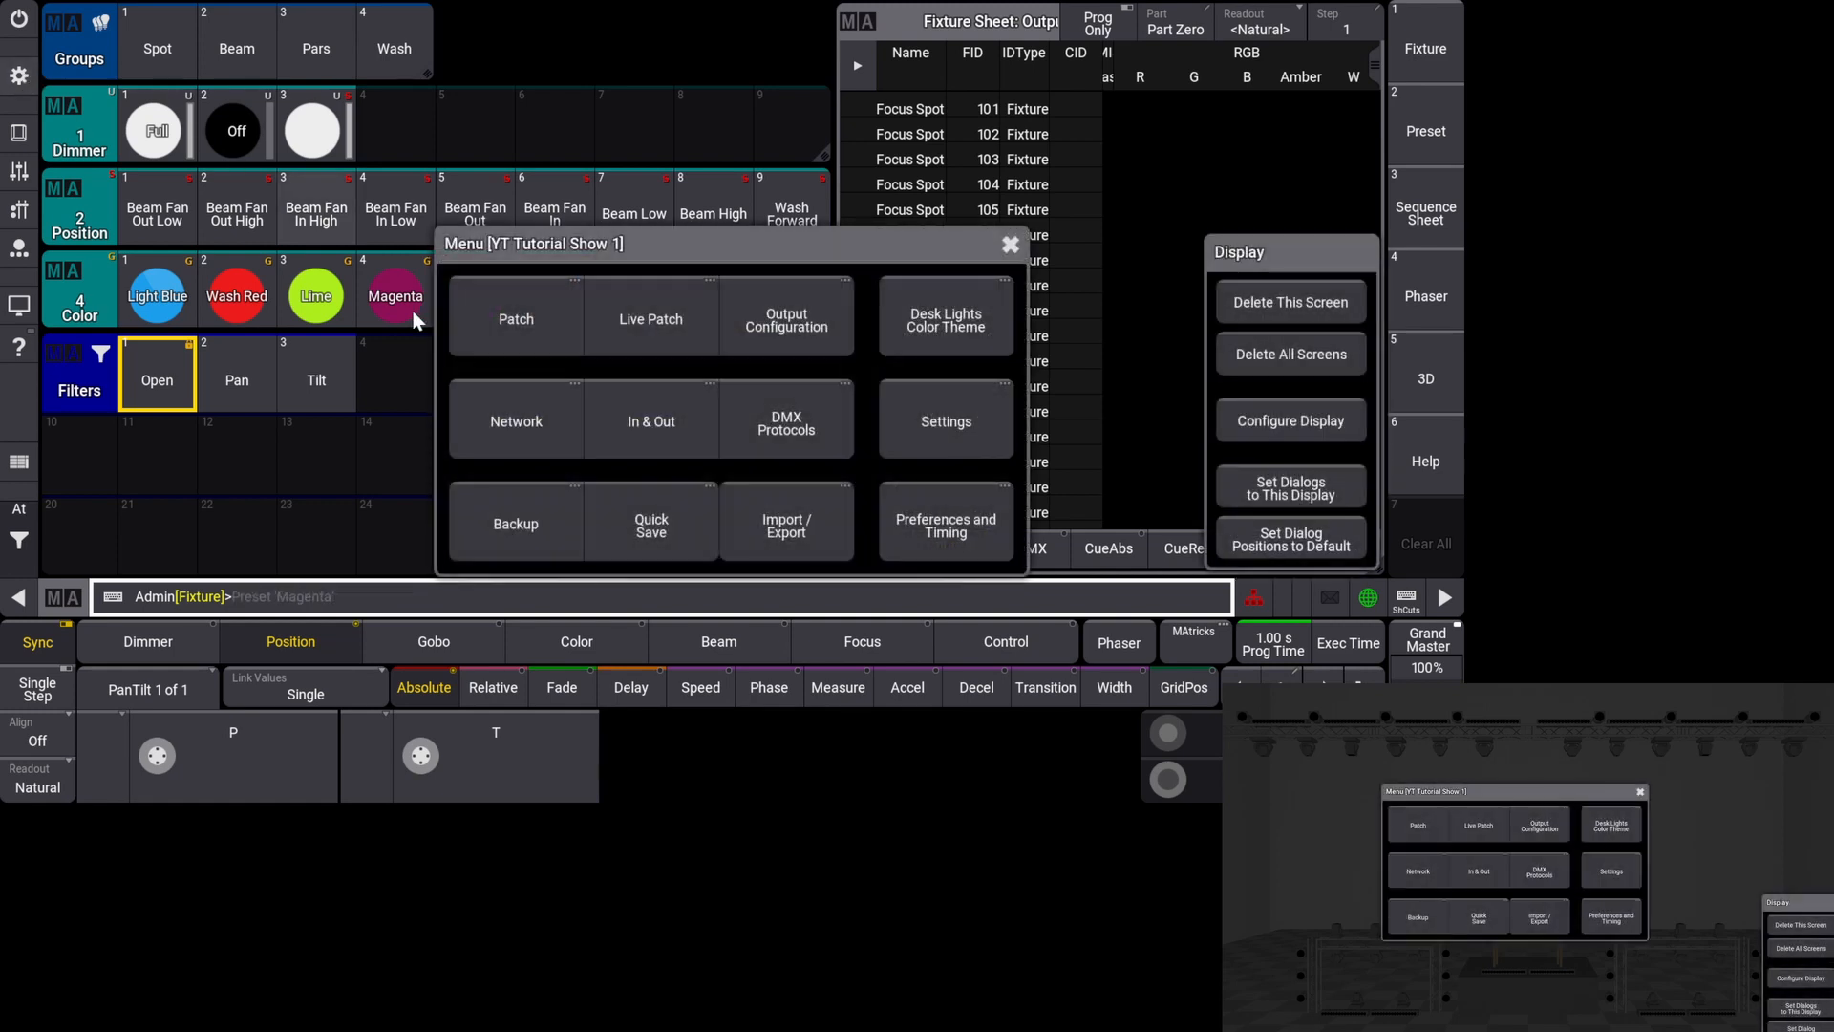
click(609, 520)
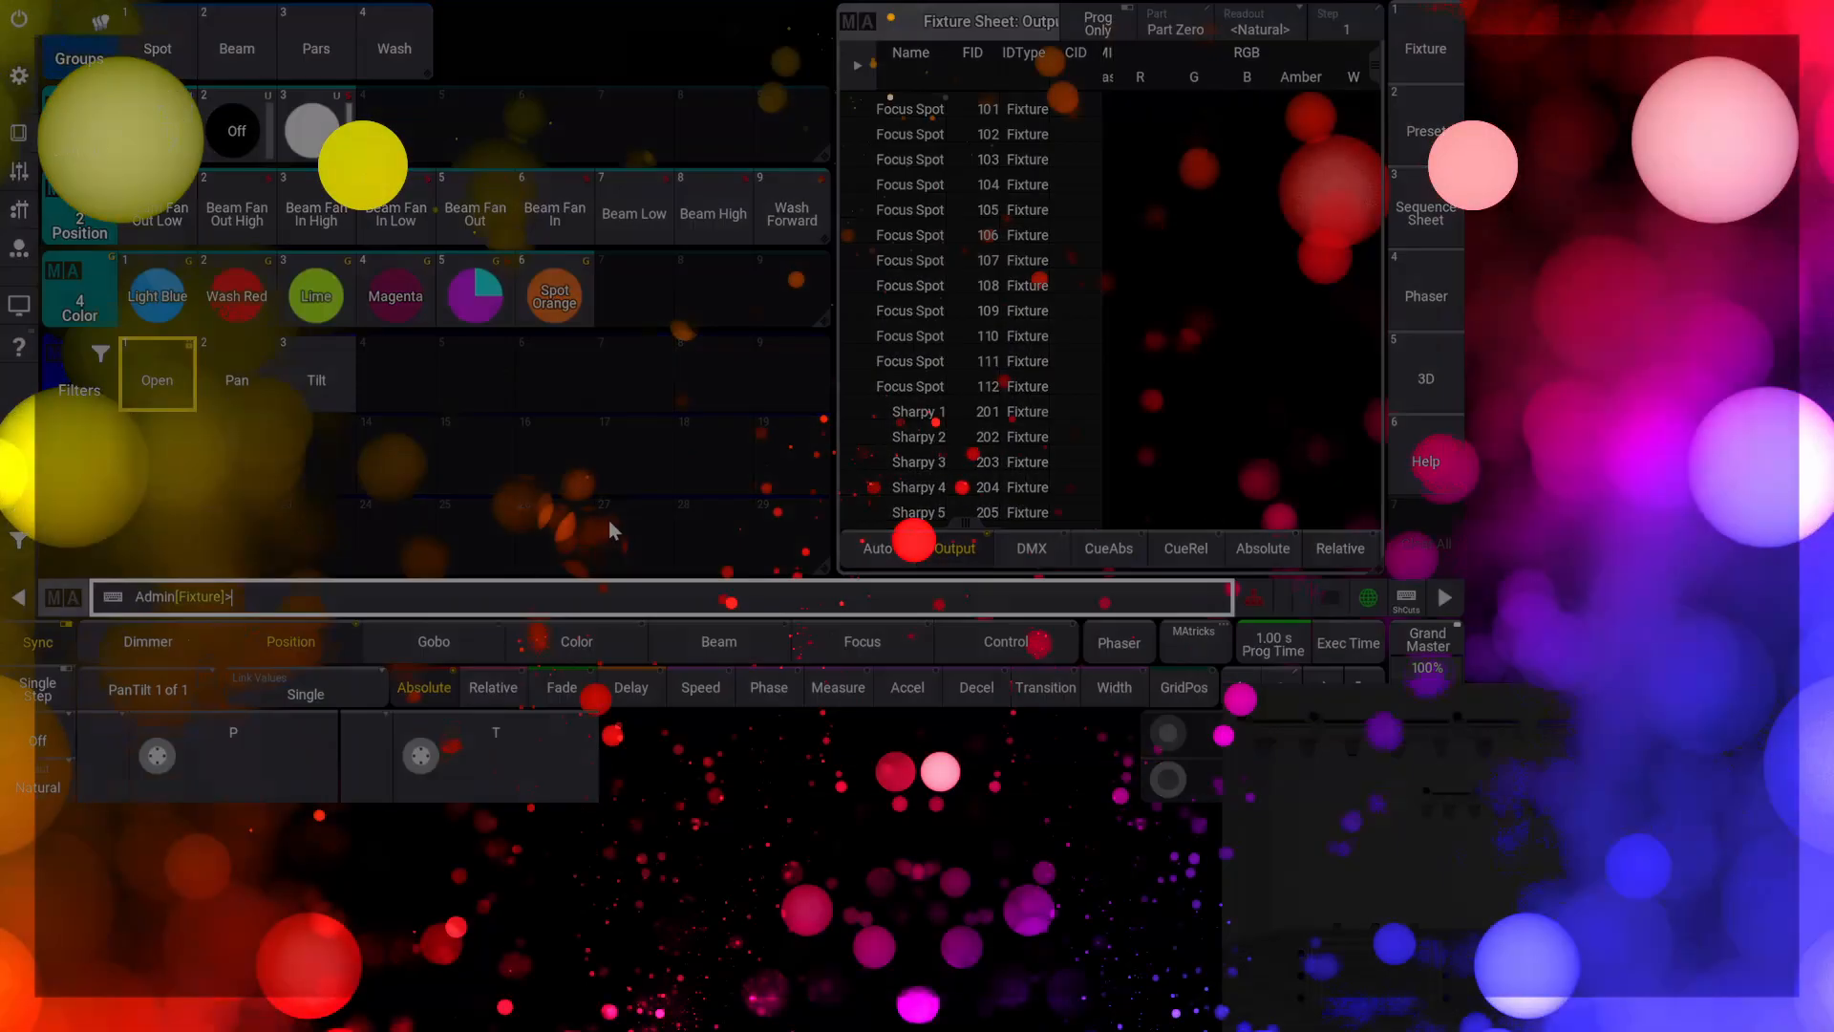